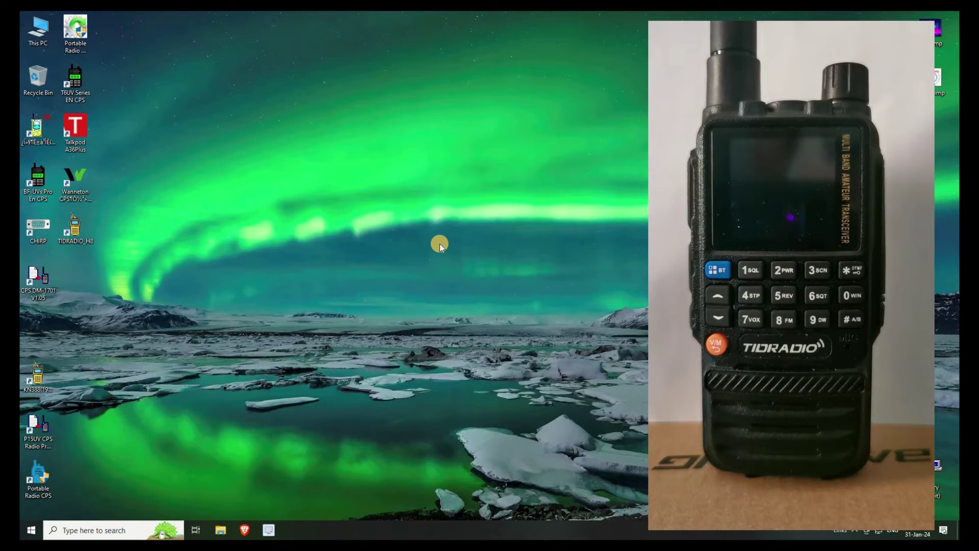
Launch CHIRP and start a download from the radio
left_click(41, 236)
left_click(40, 237)
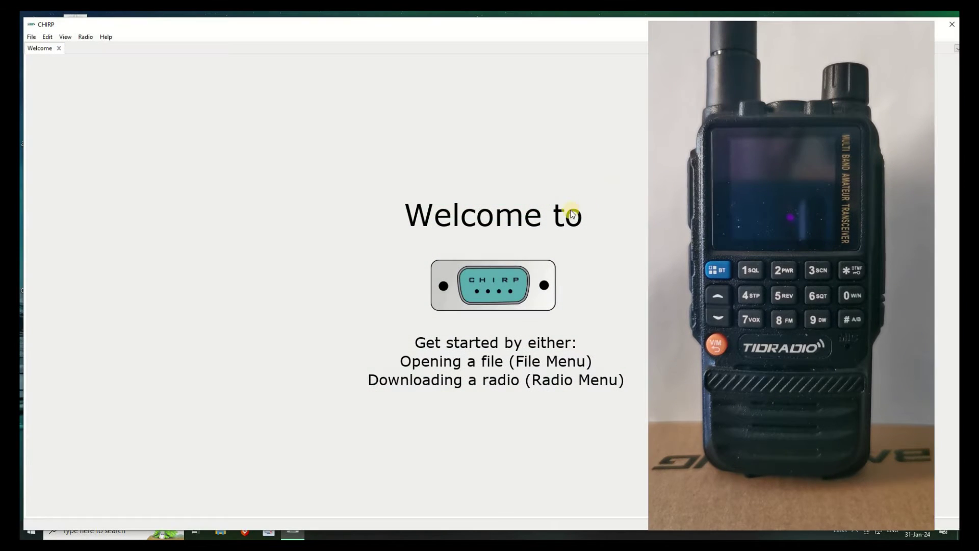
left_click(85, 36)
key("Return")
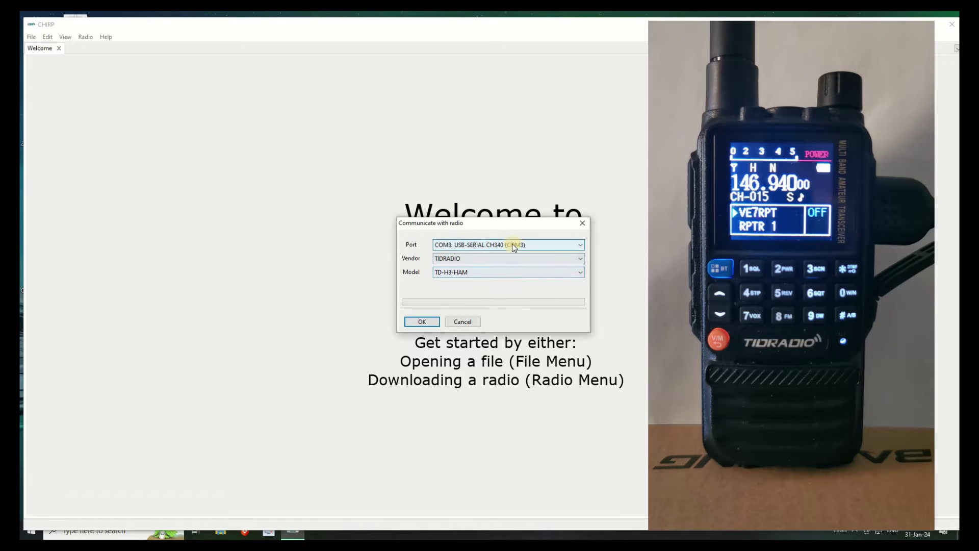
Download the radio's data over COM3 with the vendor set to TIDRADIO and the model to TD-H3-HAM
left_click(491, 261)
left_click(492, 399)
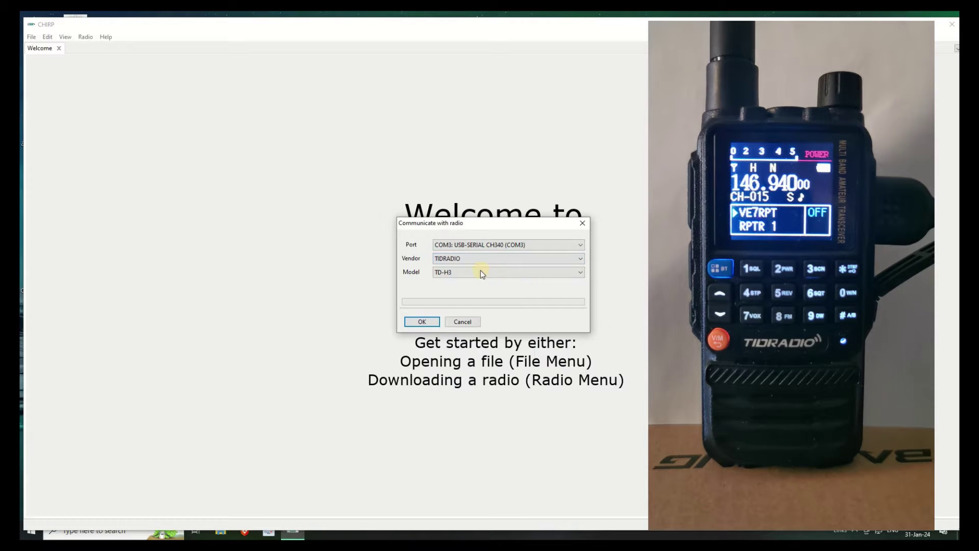
left_click(461, 272)
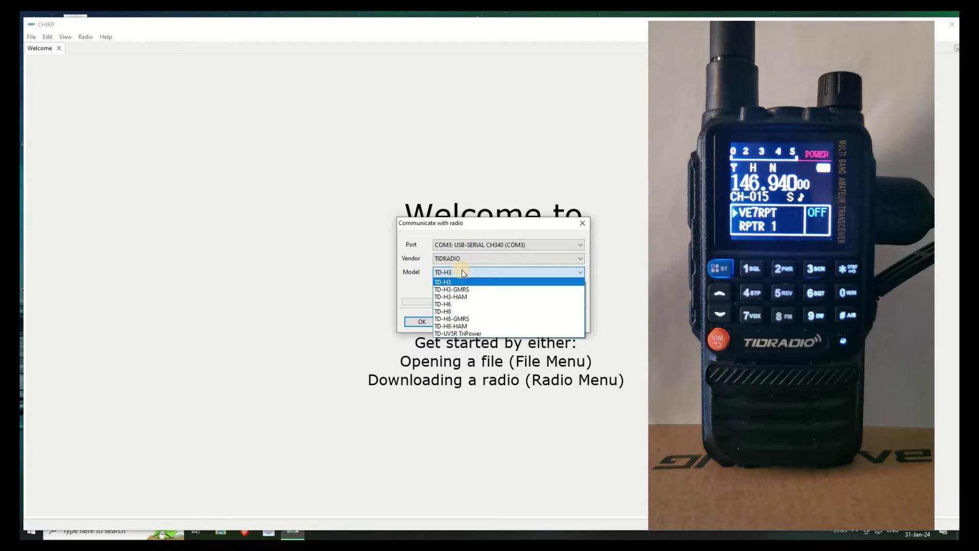
left_click(446, 297)
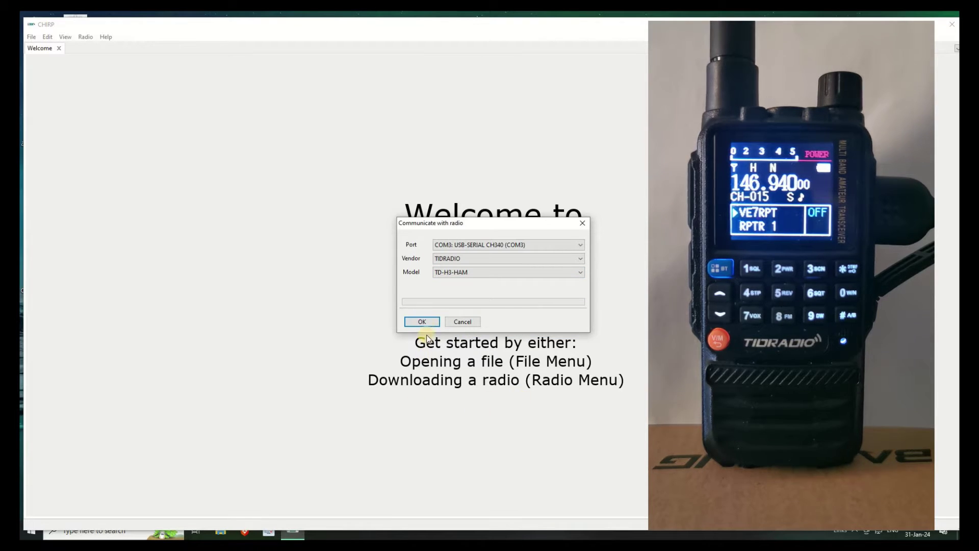
left_click(422, 322)
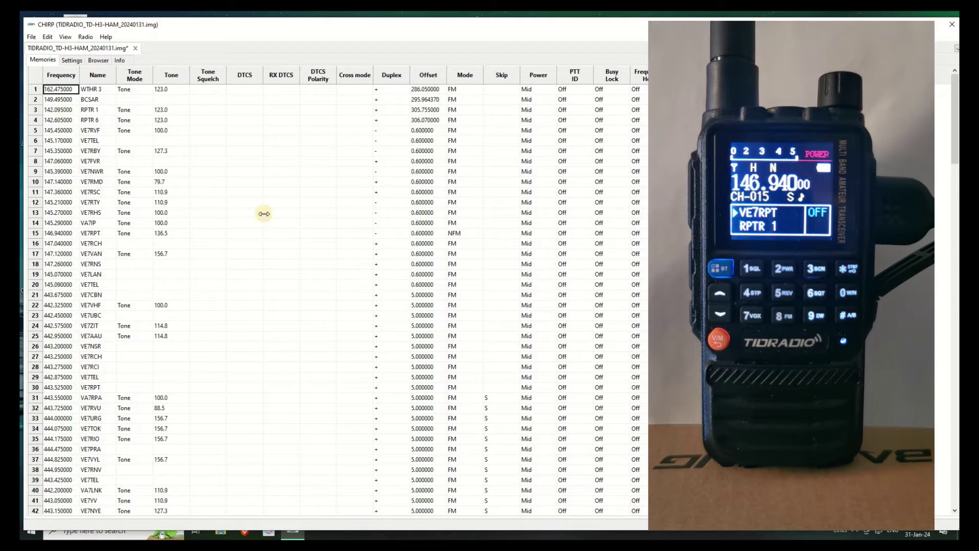
Look over the downloaded memory list and highlight the repeater channels in rows 5 to 42
scroll(249, 215, "down", 20)
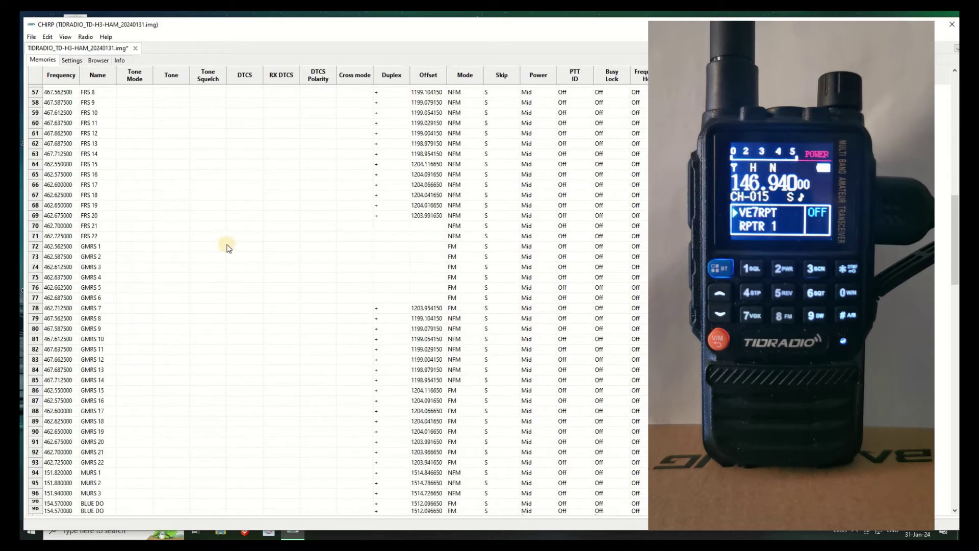
scroll(223, 252, "up", 20)
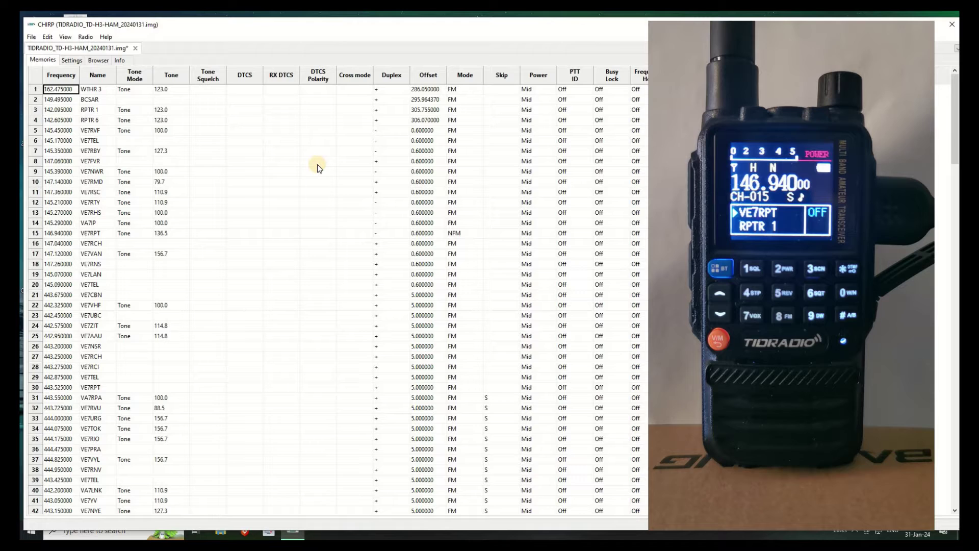
left_click(35, 130)
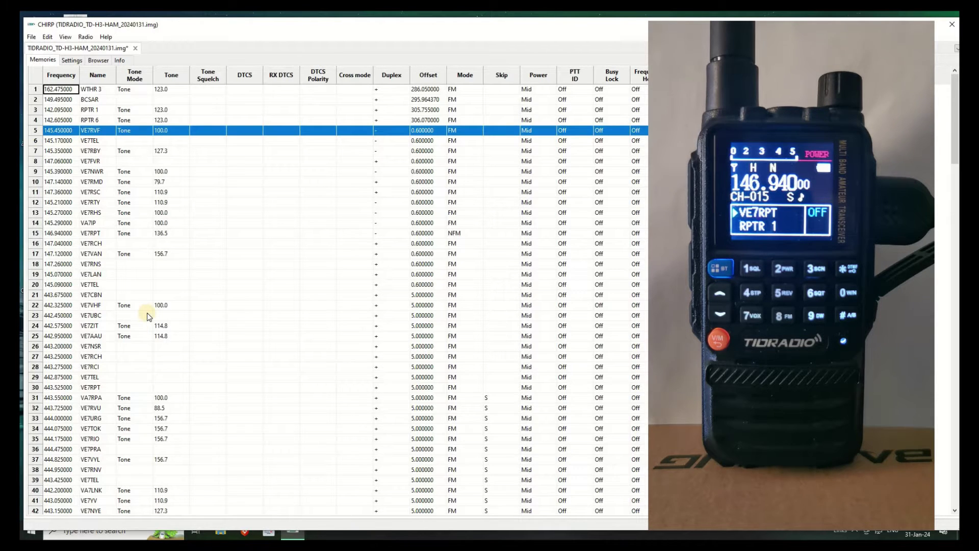
scroll(147, 313, "down", 2)
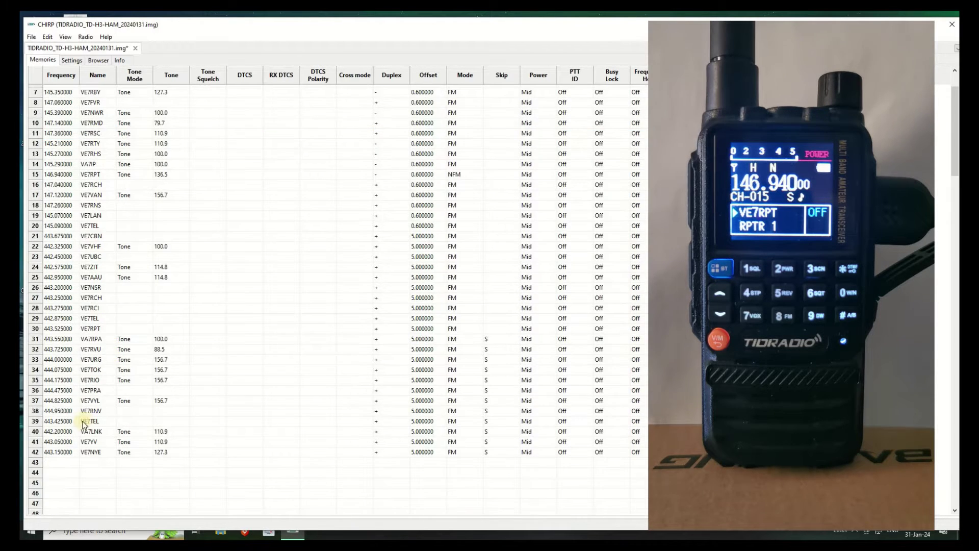
left_click(35, 453, "shift")
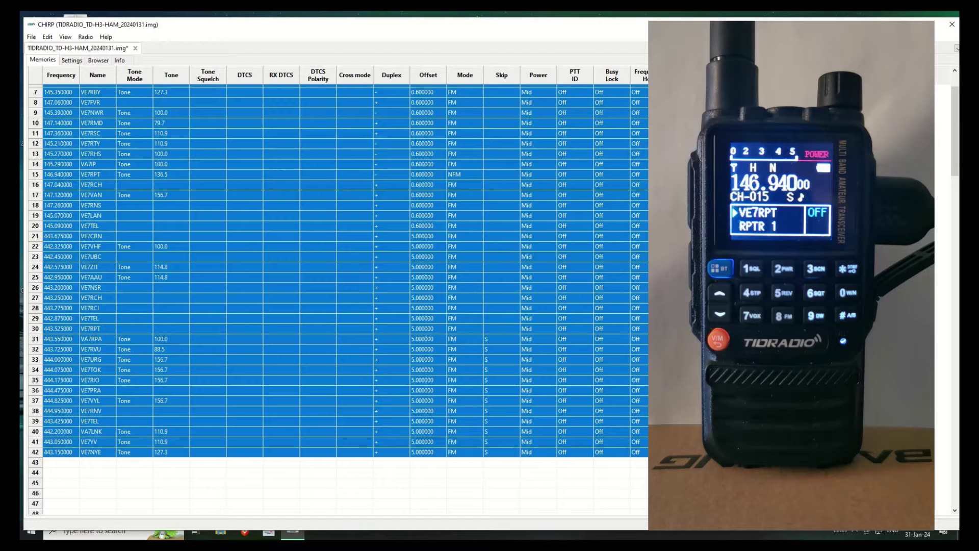
left_click(643, 255)
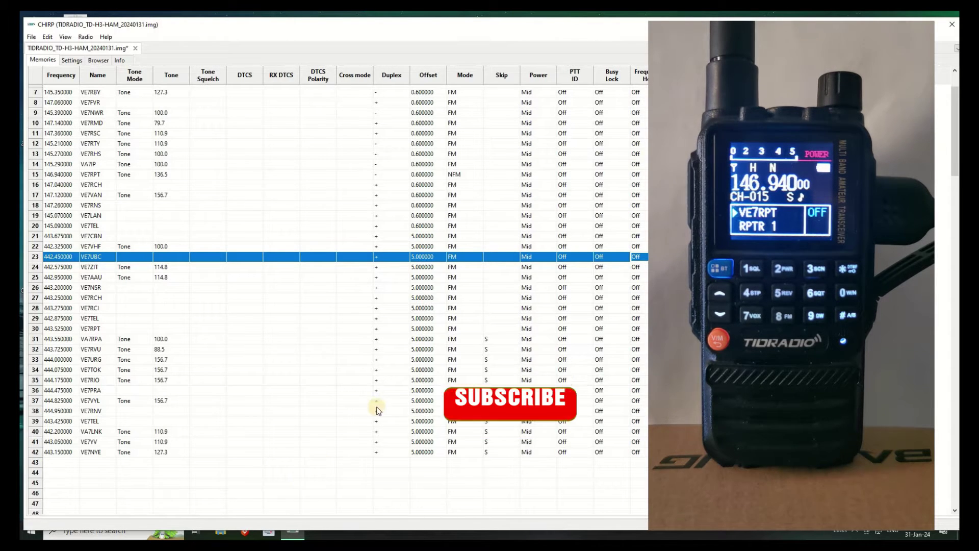
Examine the FRS, GMRS, MURS and weather channels further down the memory list
scroll(356, 362, "down", 8)
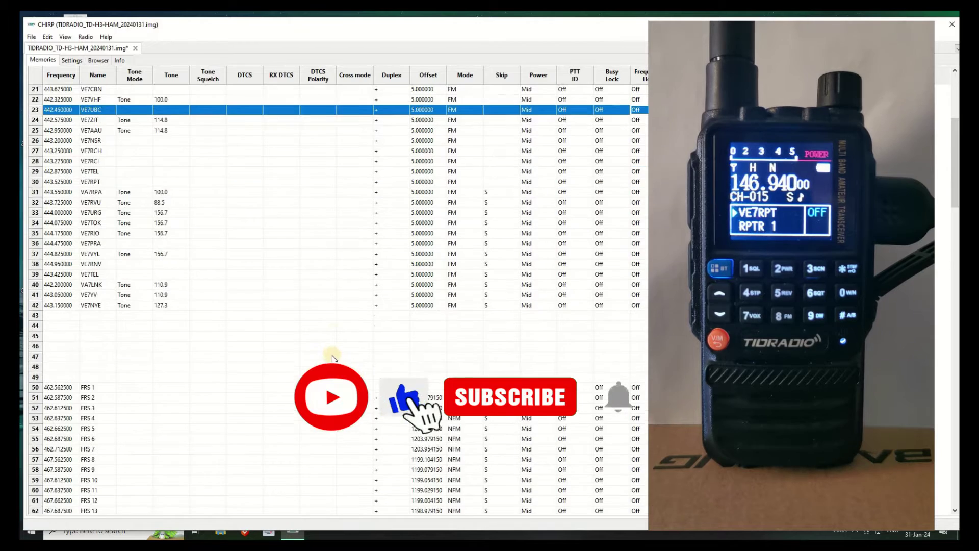
scroll(334, 358, "down", 15)
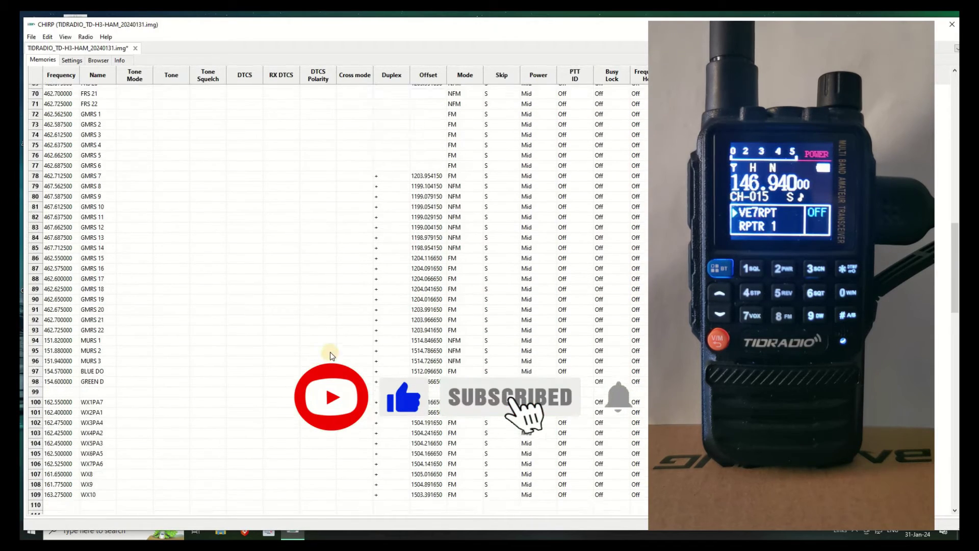
scroll(397, 424, "up", 10)
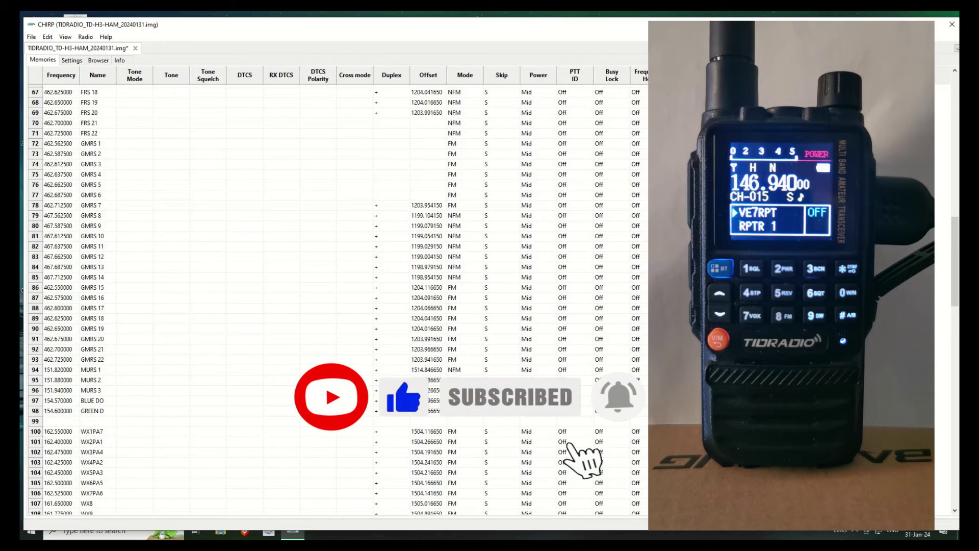
scroll(350, 408, "up", 15)
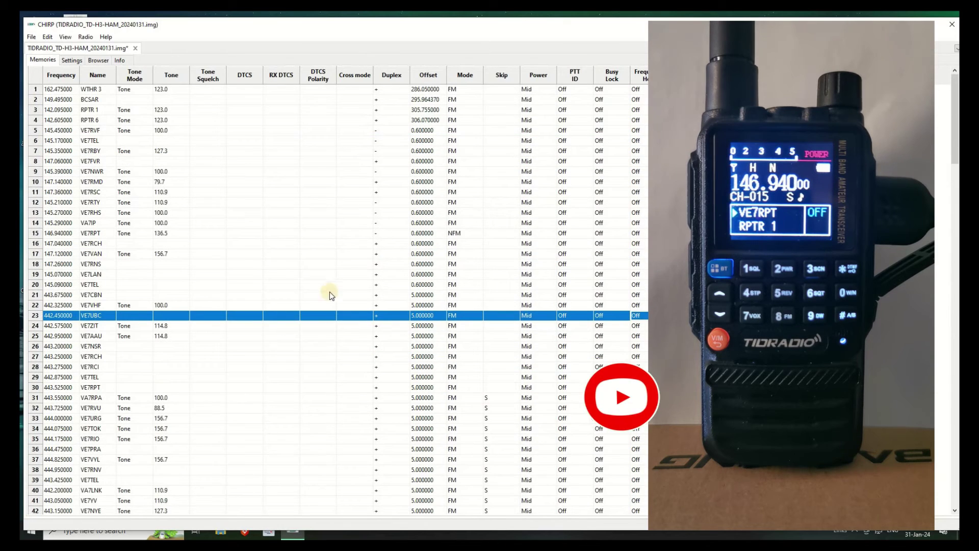
Try toggling the Roger and Only CH Mode options in the radio's basic settings
left_click(71, 60)
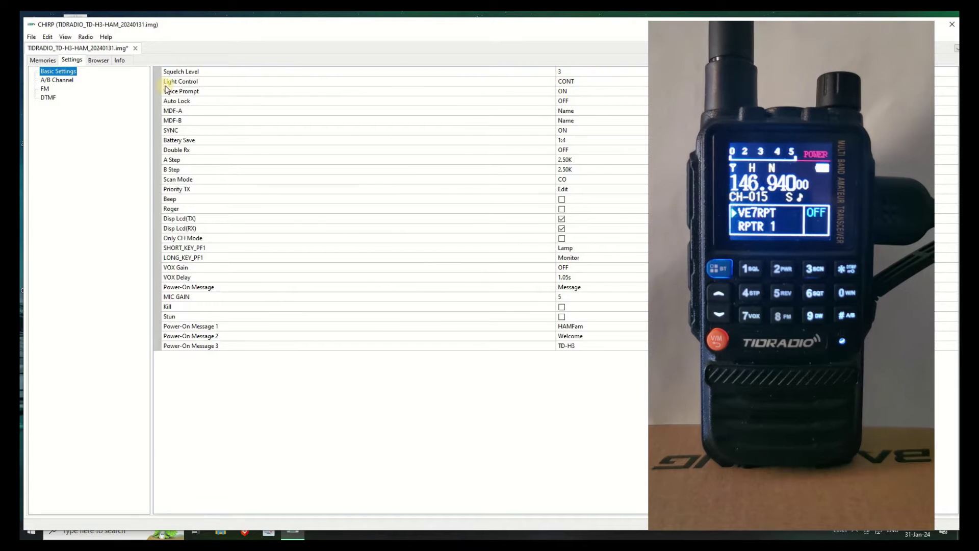
left_click(562, 209)
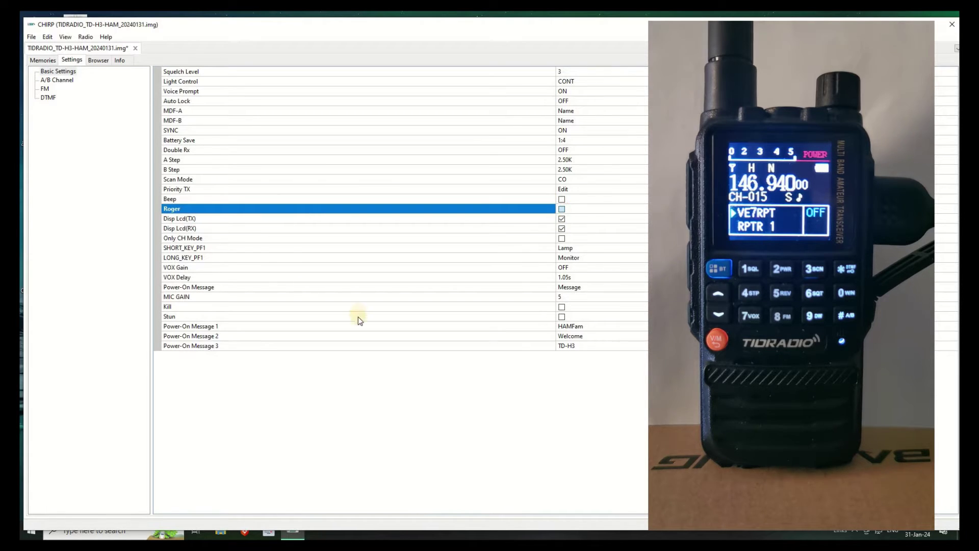
left_click(562, 239)
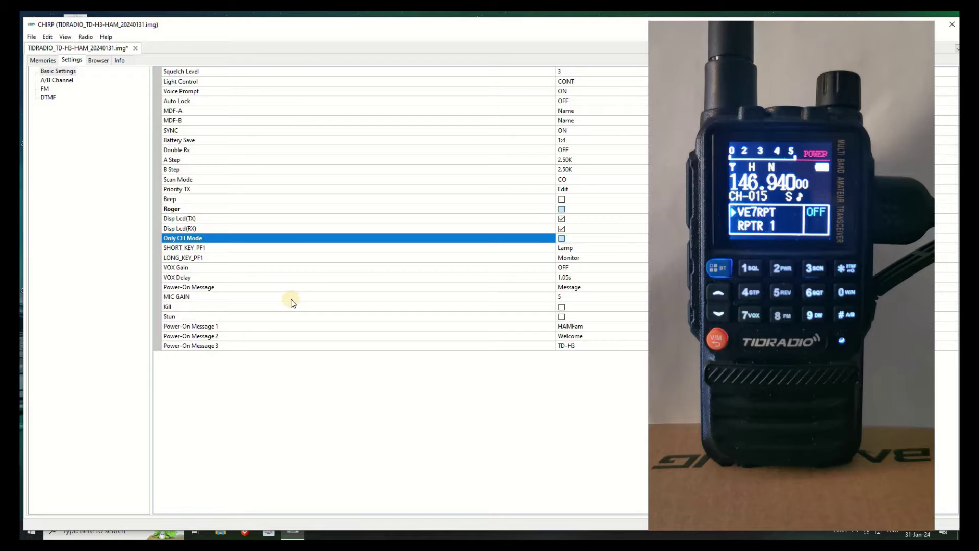
Review the A/B Channel, FM and DTMF settings and return to the basic settings
left_click(58, 81)
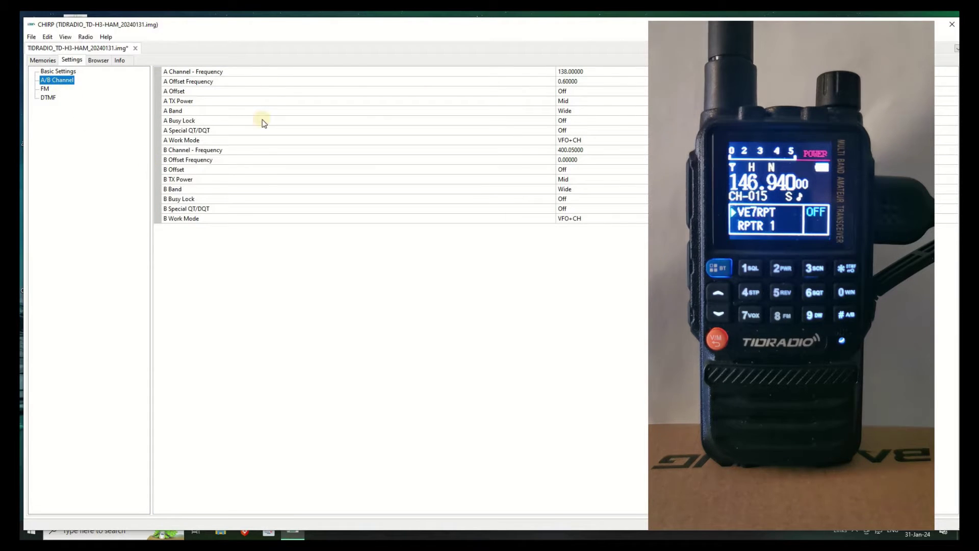
left_click(45, 89)
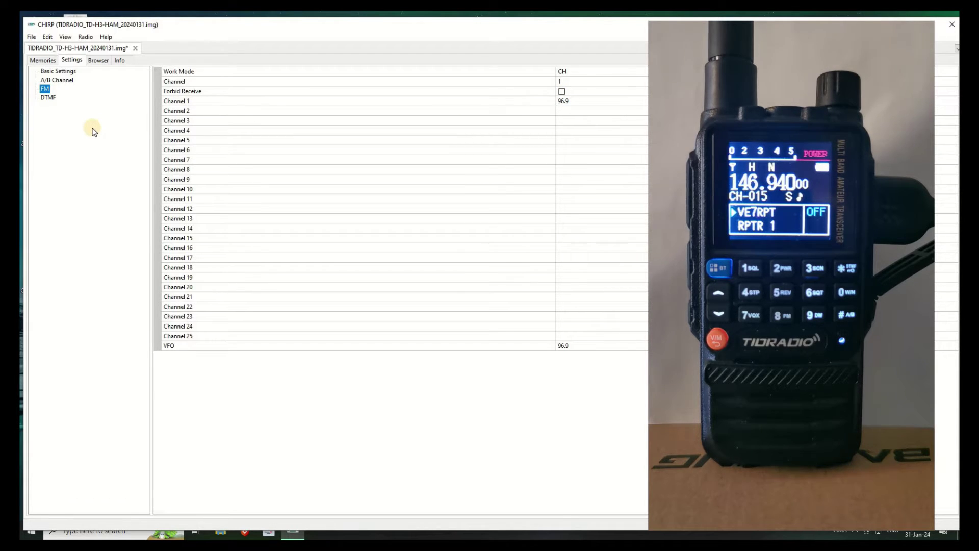
left_click(48, 97)
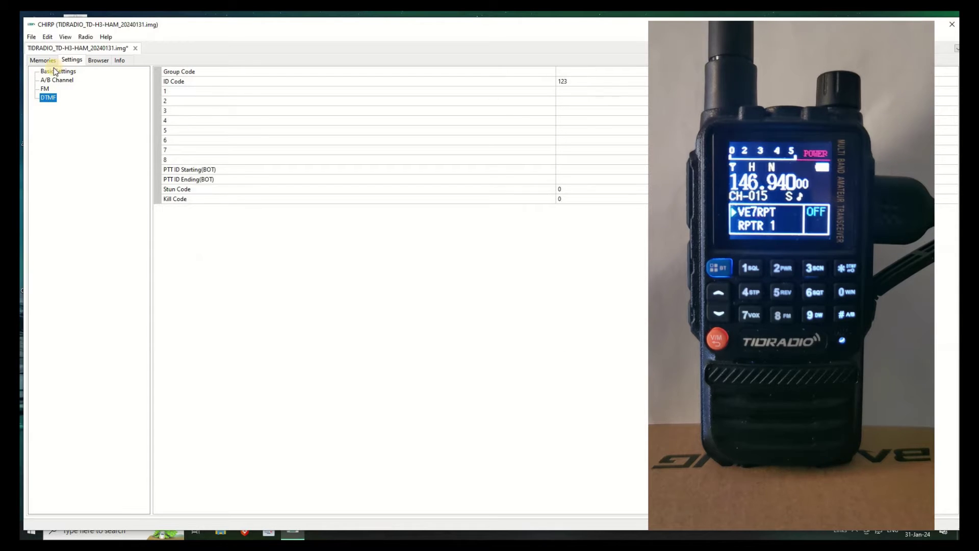
left_click(56, 71)
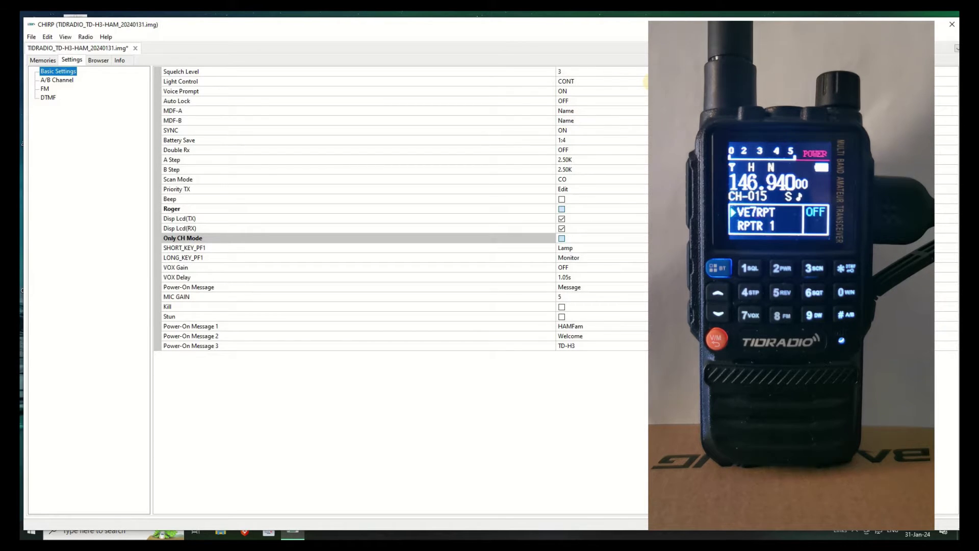
left_click(566, 81)
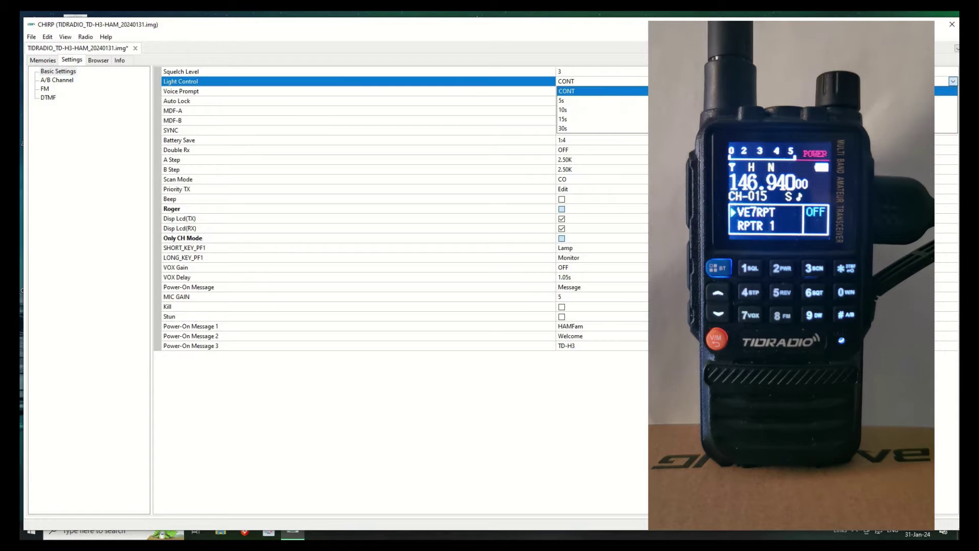
key("Down")
key("Down")
key("Down")
key("Down")
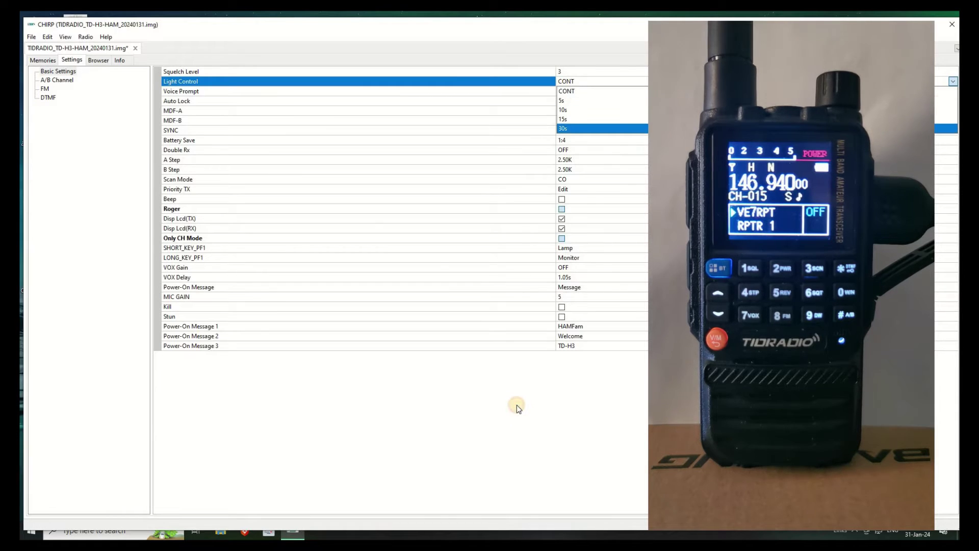
left_click(516, 404)
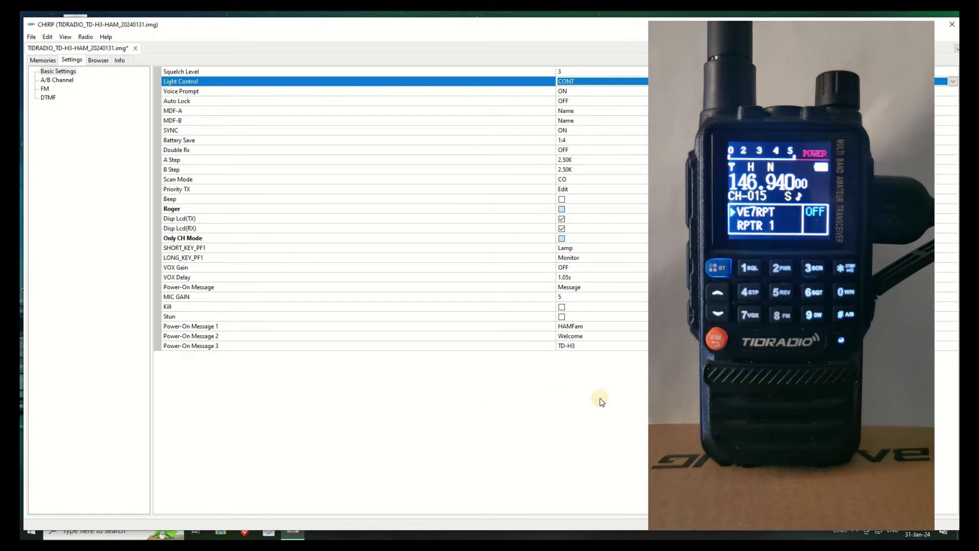
Set Light Control to 5s in the basic settings
left_click(604, 80)
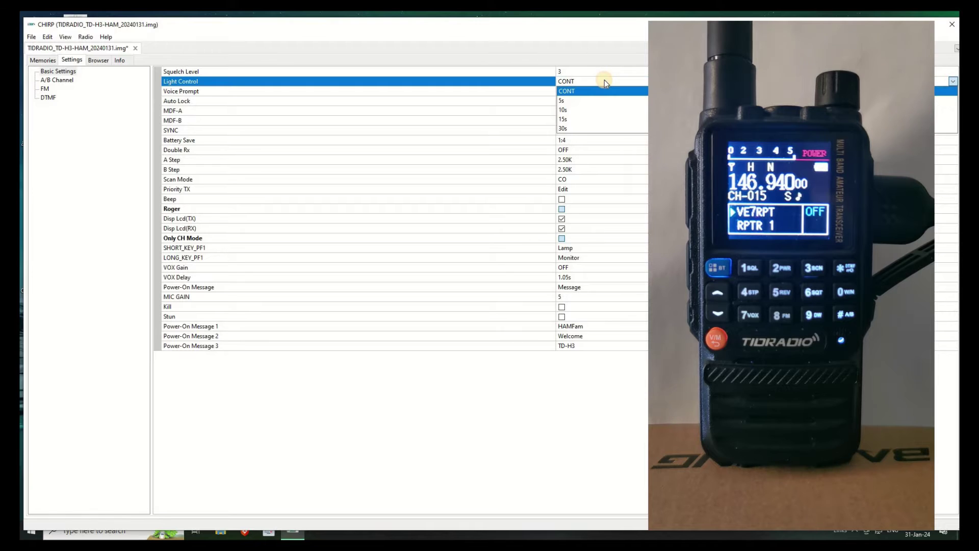
left_click(561, 100)
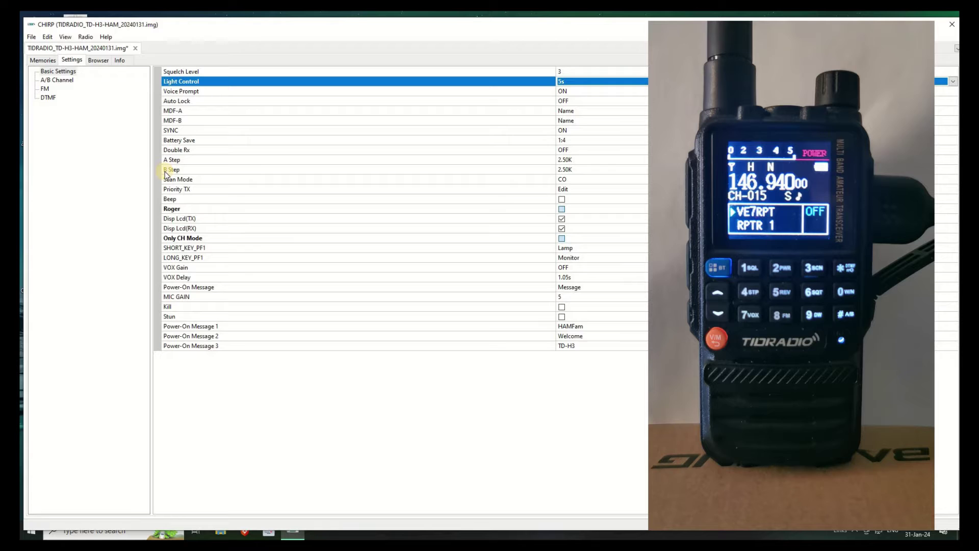
Upload the edited settings to the TD-H3-HAM over COM3 and turn off future upload instructions for this model
left_click(85, 38)
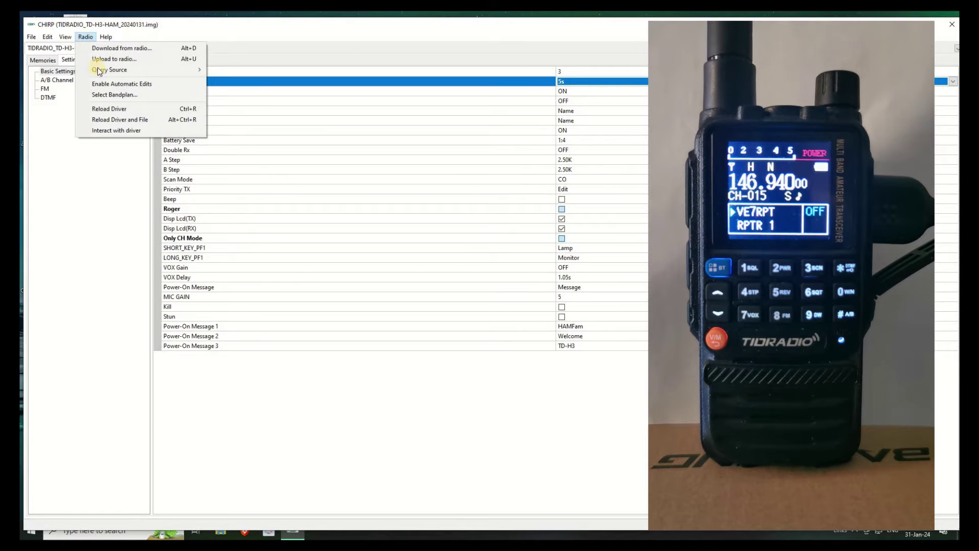
left_click(128, 60)
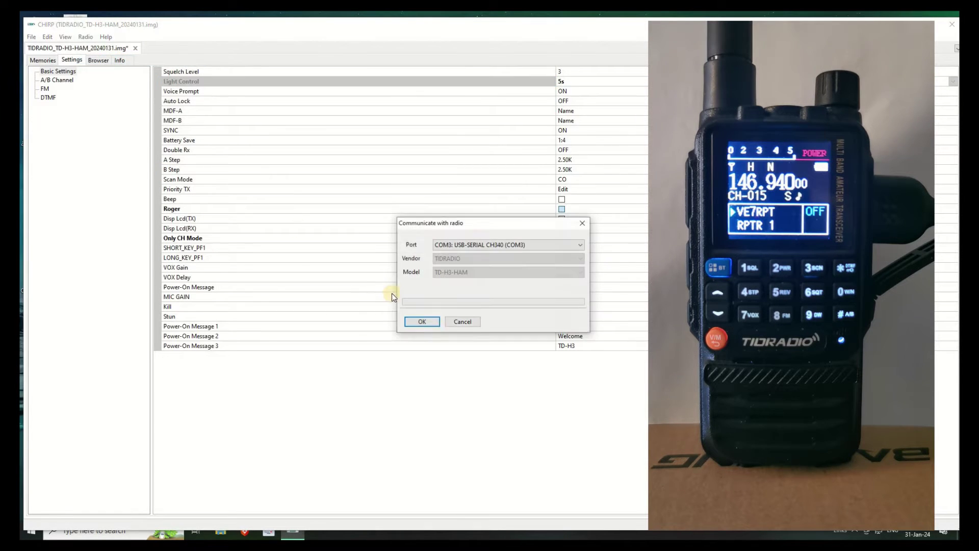
left_click(418, 324)
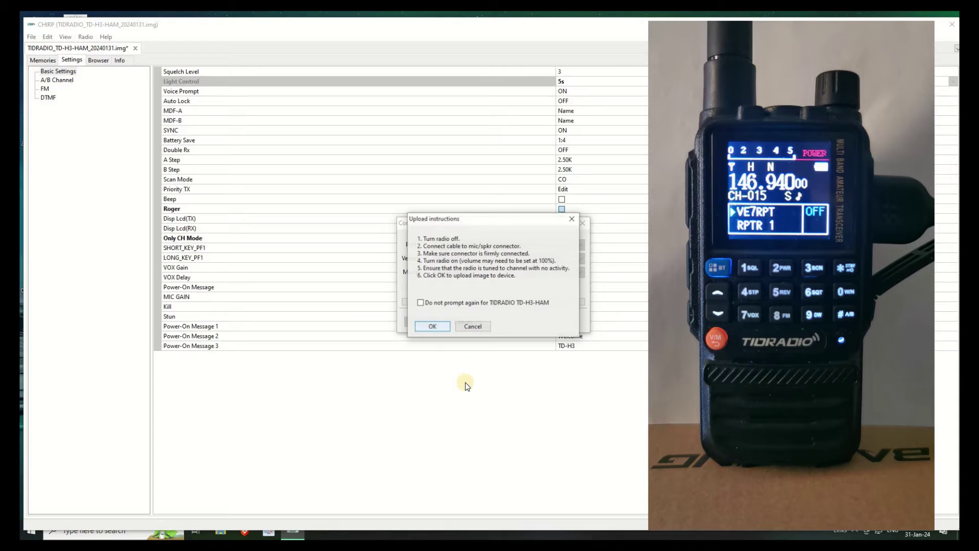
left_click(421, 303)
left_click(427, 329)
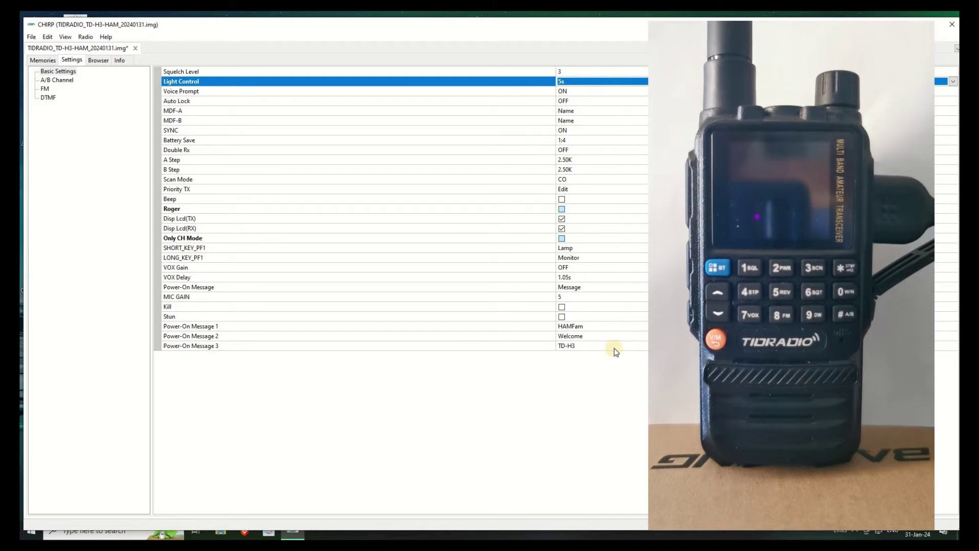
Set Light Control to CONT in the basic settings
left_click(600, 83)
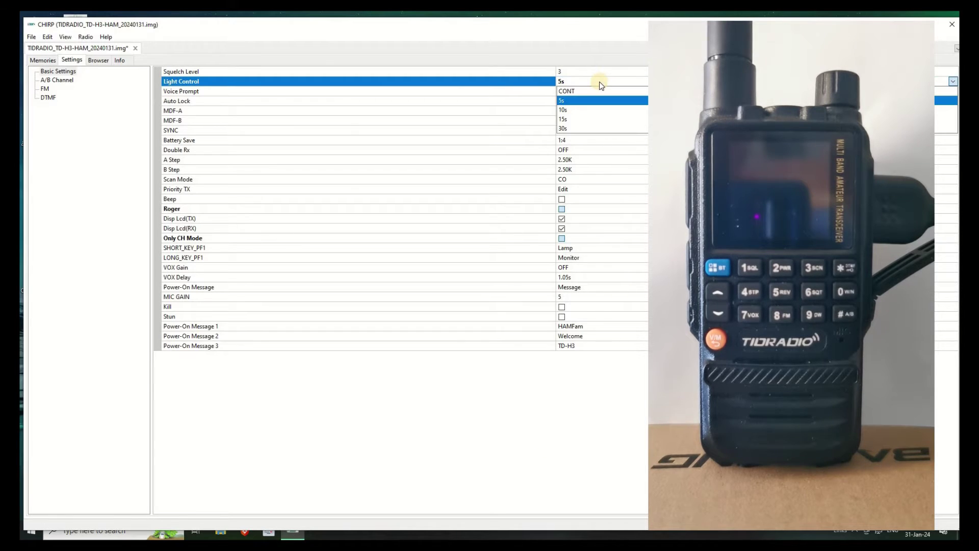
left_click(572, 91)
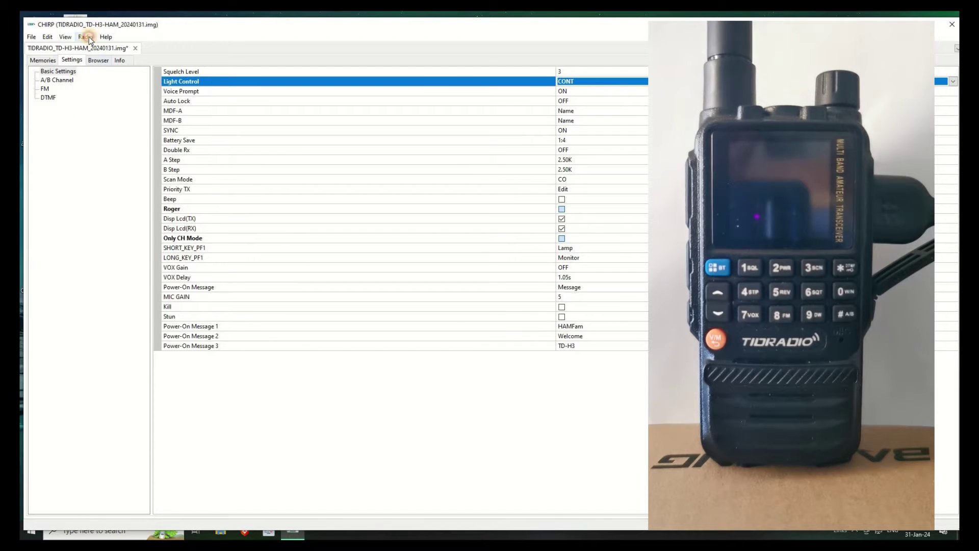
Download the data from the TD-H3 radio again into a second image
left_click(105, 36)
mouse_move(85, 39)
left_click(127, 47)
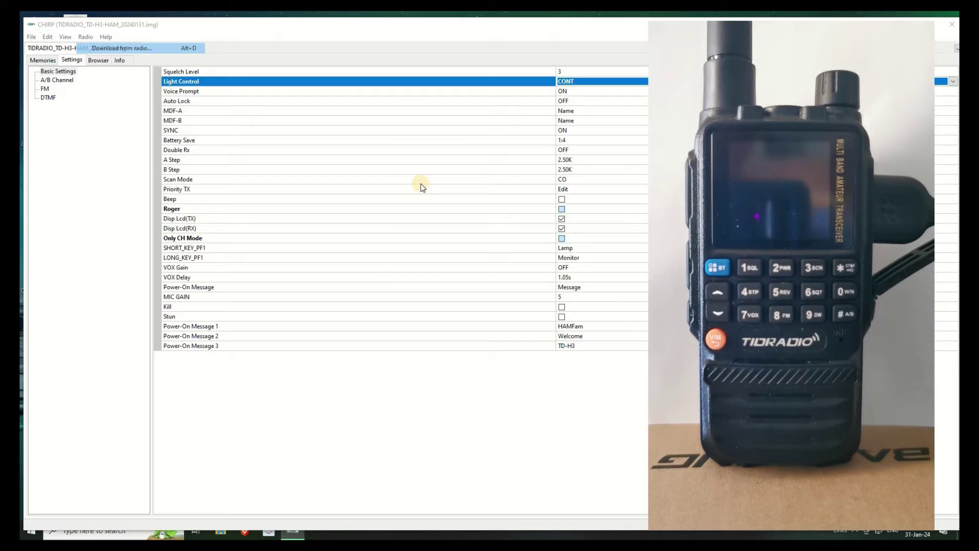
left_click(421, 321)
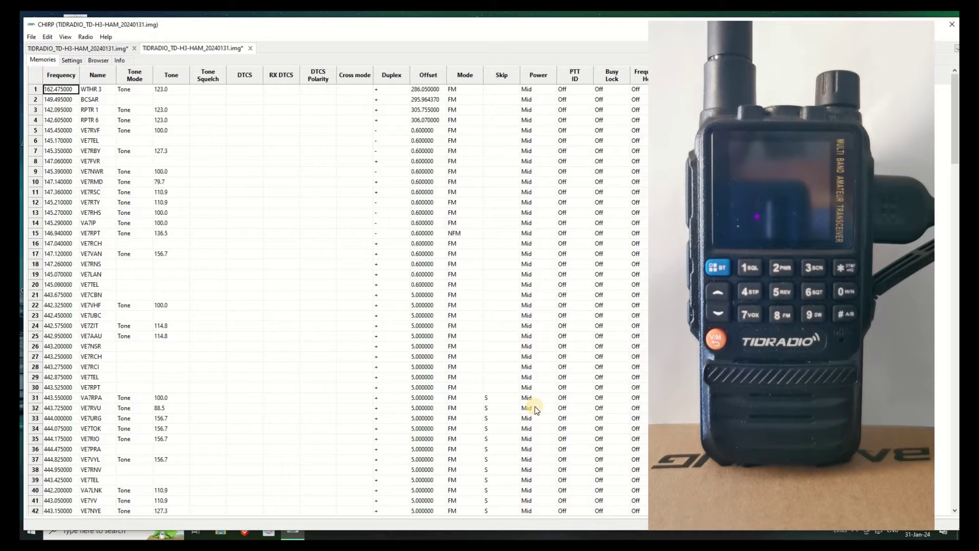
Set Light Control to CONT in the basic settings of the newly downloaded image
left_click(65, 60)
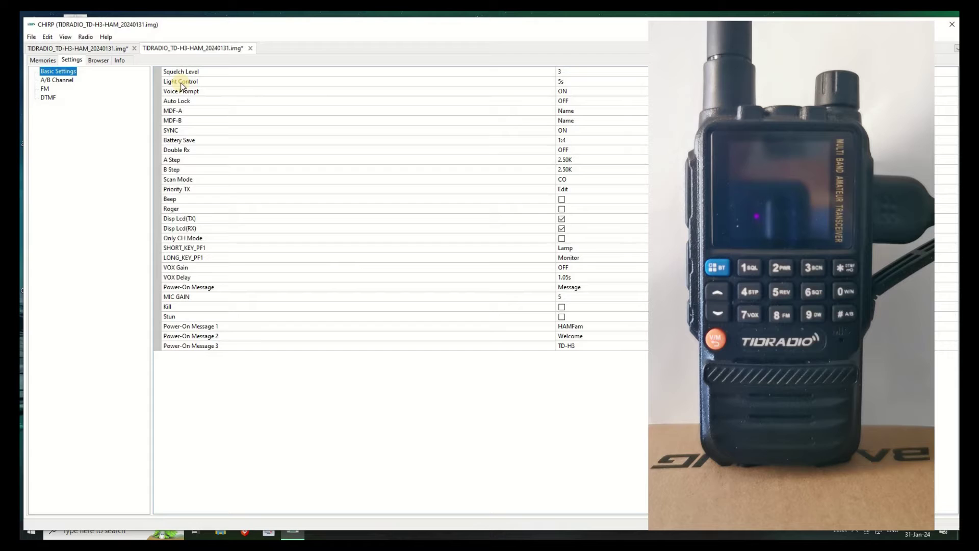
left_click(606, 81)
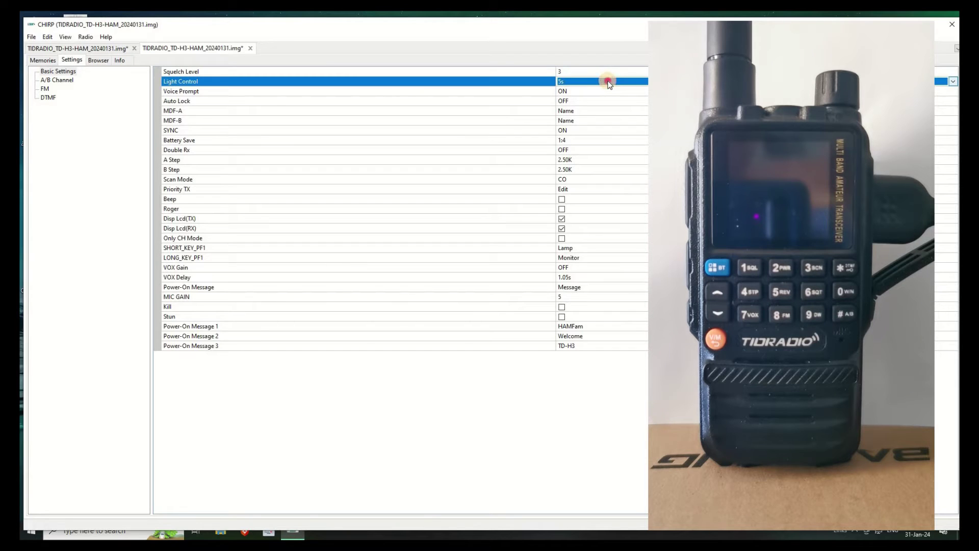
left_click(610, 83)
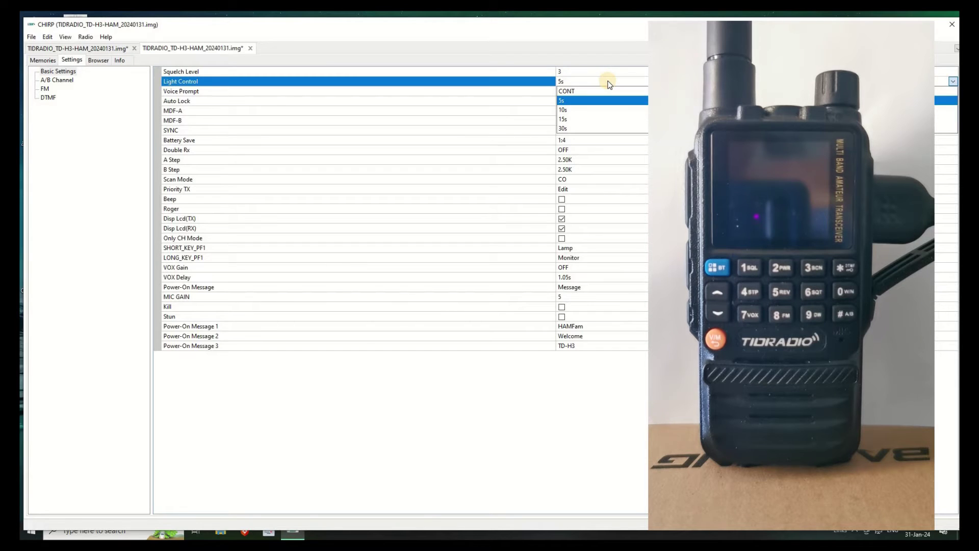
left_click(568, 92)
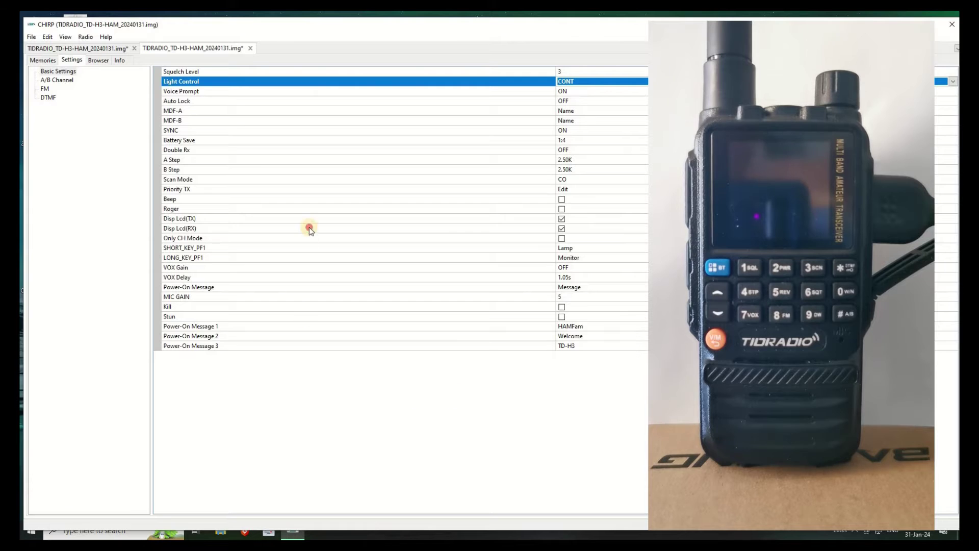
left_click(343, 228)
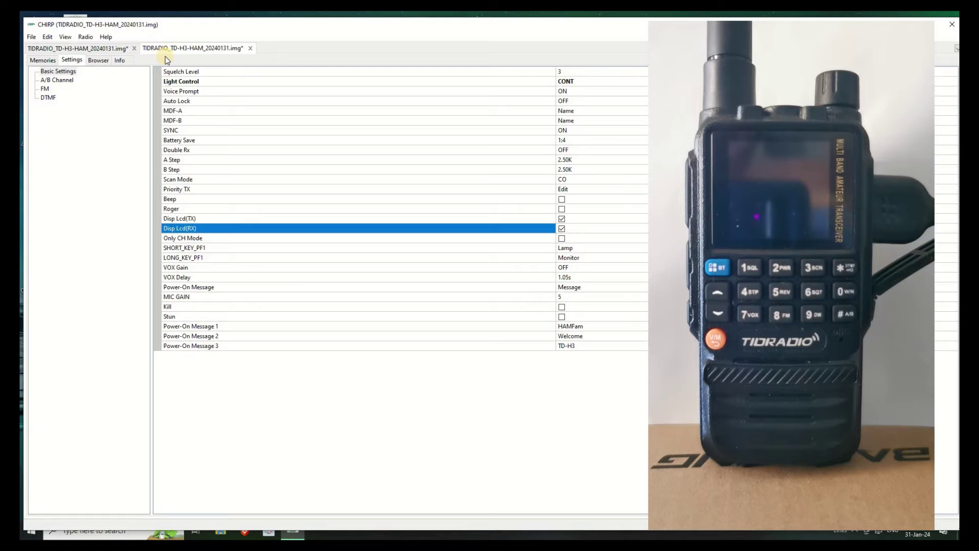
Compare the basic settings of the two open images and close the newly downloaded one
left_click(93, 49)
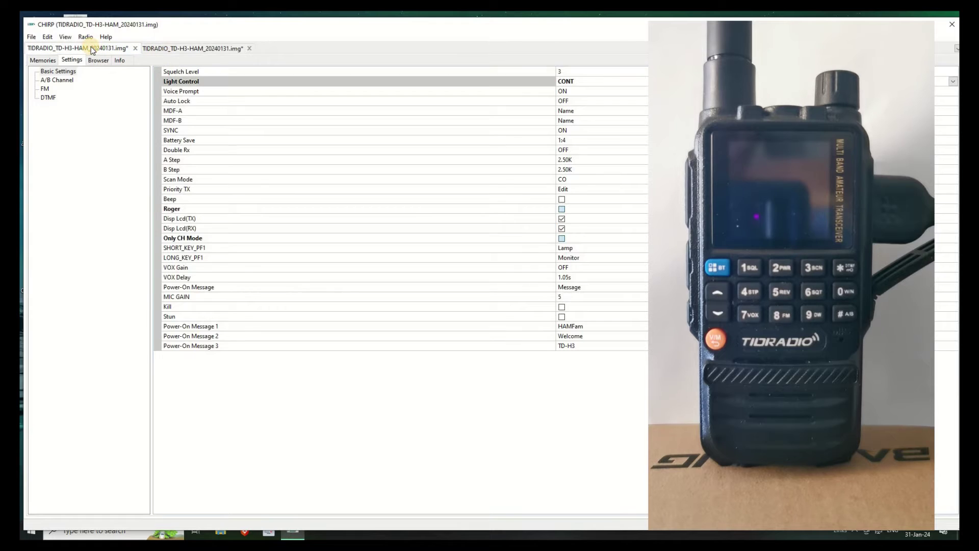
left_click(194, 50)
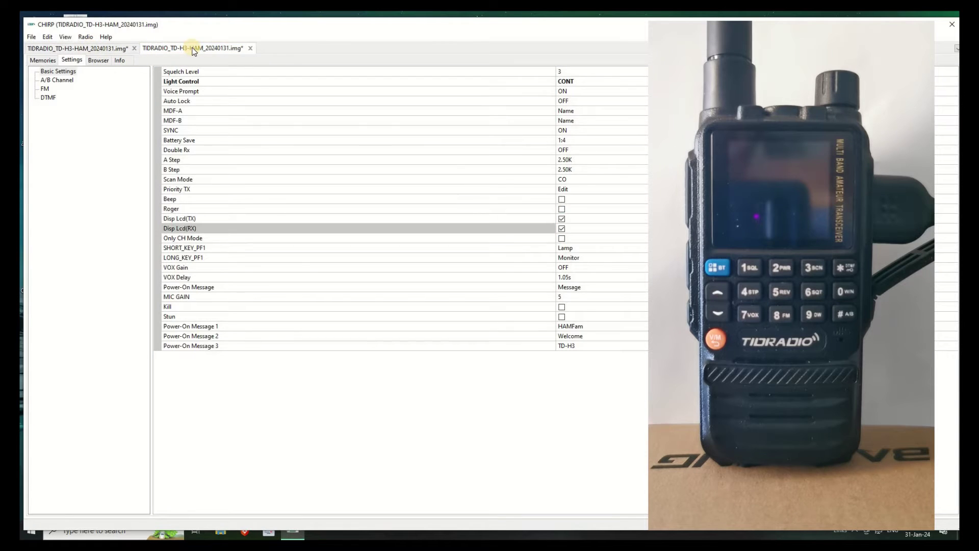
left_click(96, 48)
left_click(246, 48)
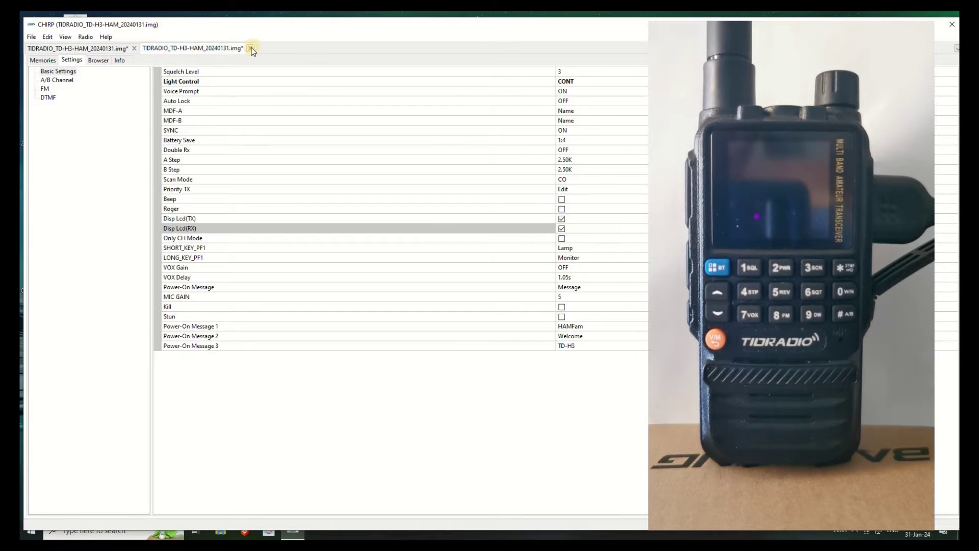
left_click(250, 48)
left_click(546, 279)
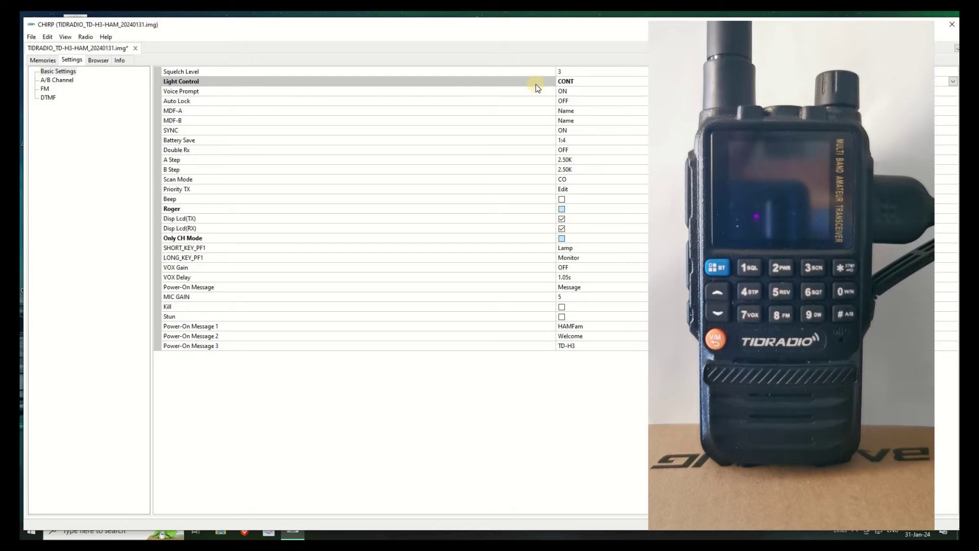
Upload the remaining image with its edited basic settings to the radio
left_click(87, 159)
left_click(85, 37)
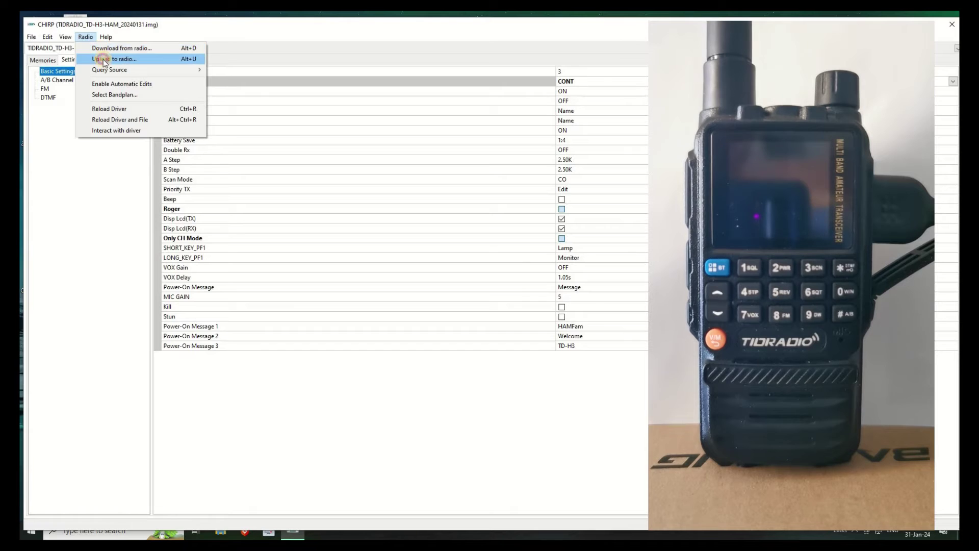
left_click(113, 59)
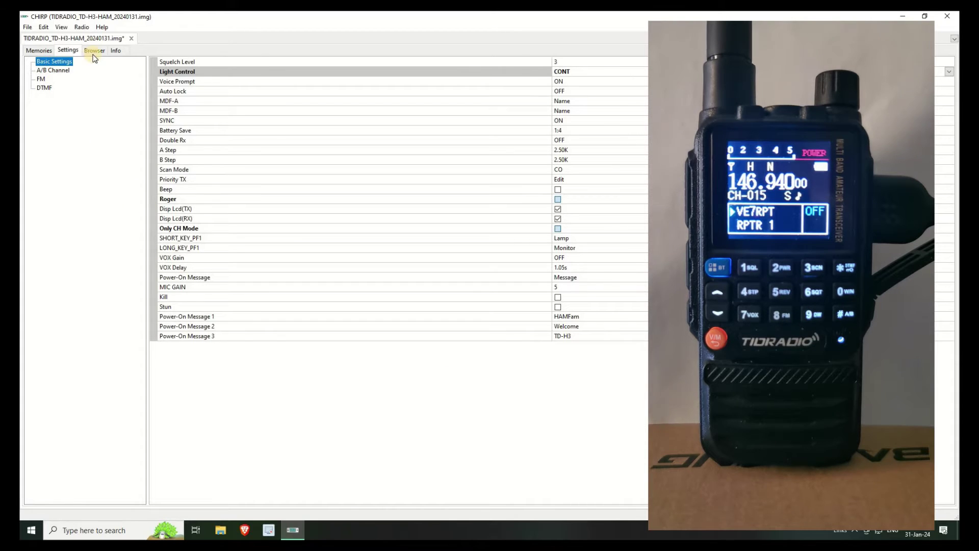
Try to rename memory channel 1 as TEST CHANNEL and dismiss the resulting dialog
left_click(39, 50)
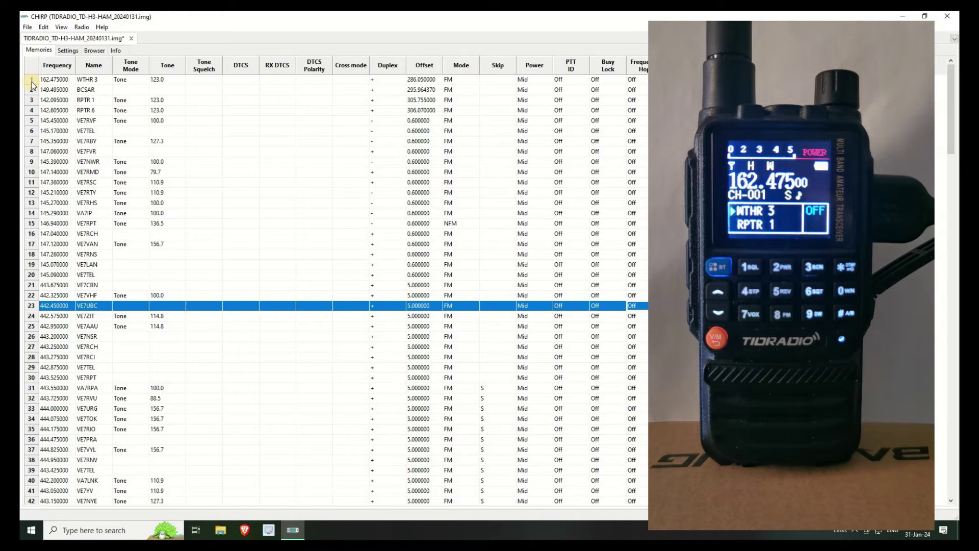
left_click(97, 78)
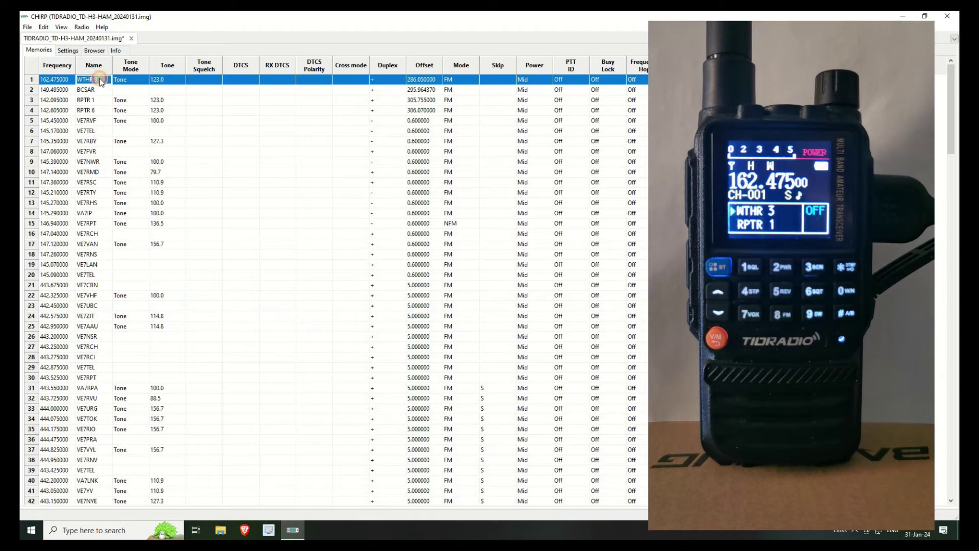
left_click(100, 78)
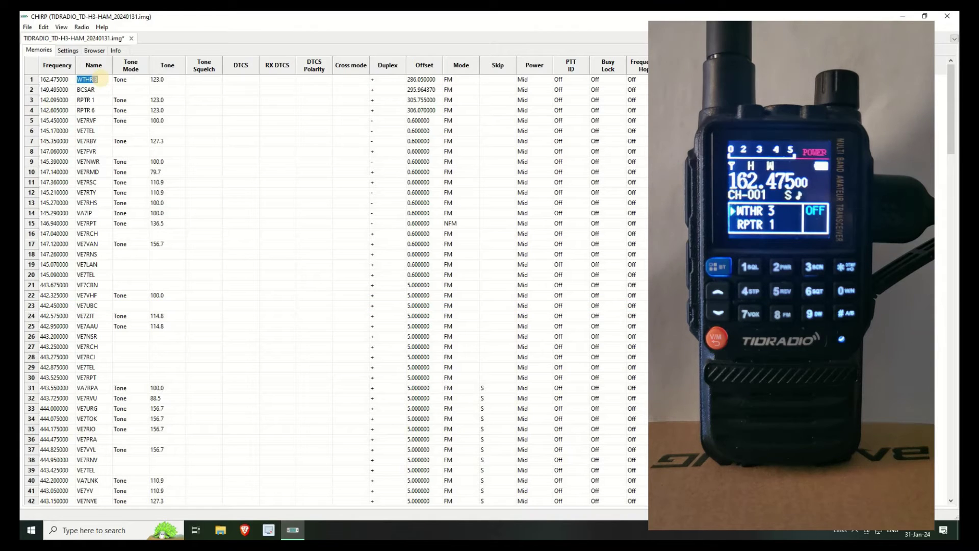
type("TE")
type("ST CHANNEL")
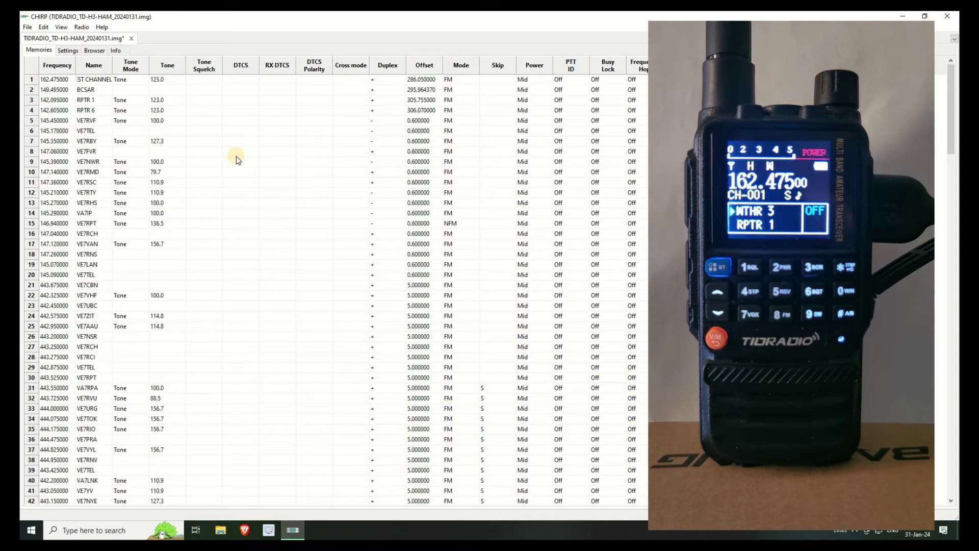
left_click(235, 157)
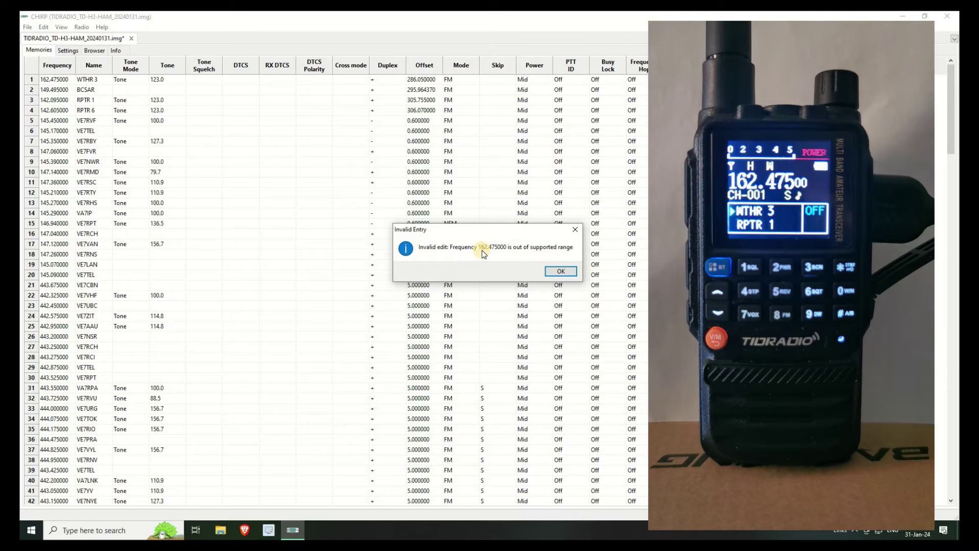
left_click(560, 270)
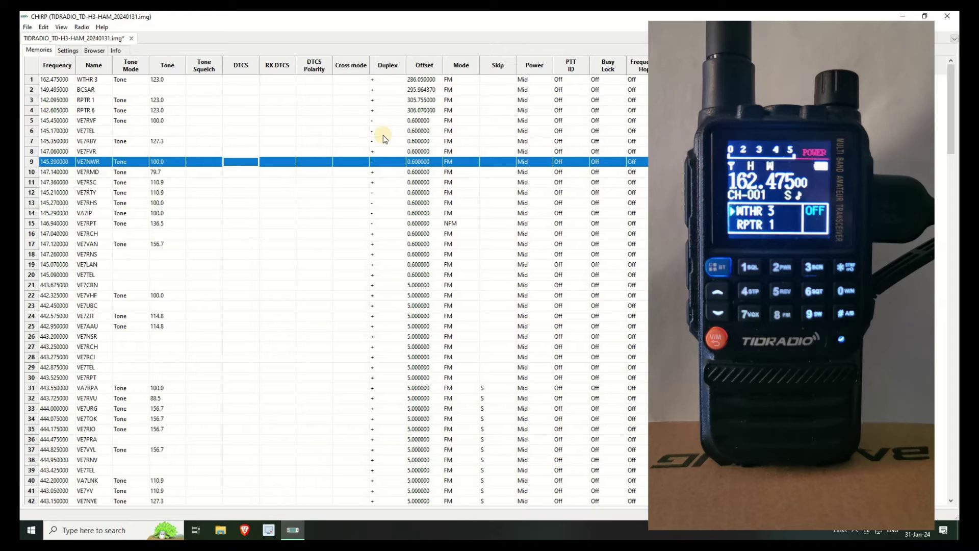
Create a channel in empty memory 45 with frequency 147.52 and the name TEST CHANNEL
scroll(347, 204, "down", 5)
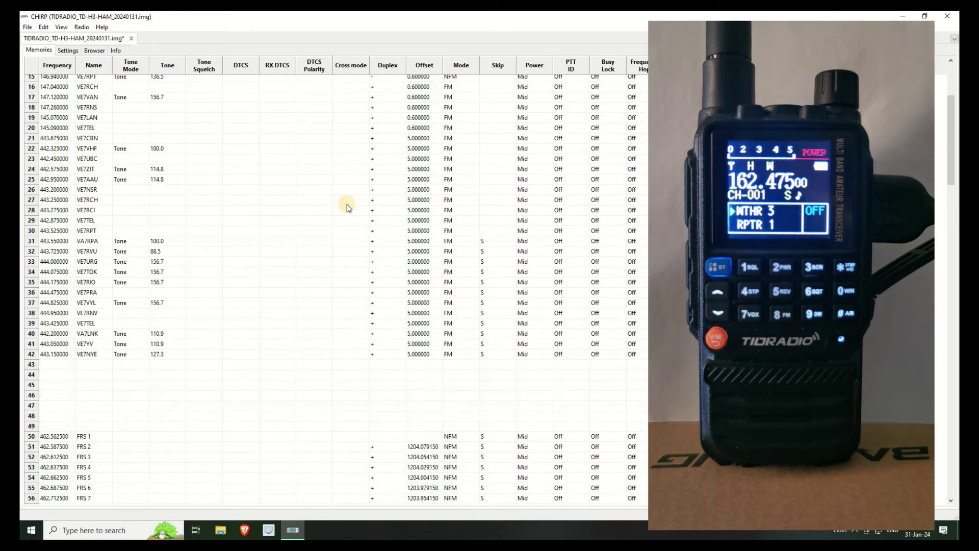
scroll(347, 206, "down", 6)
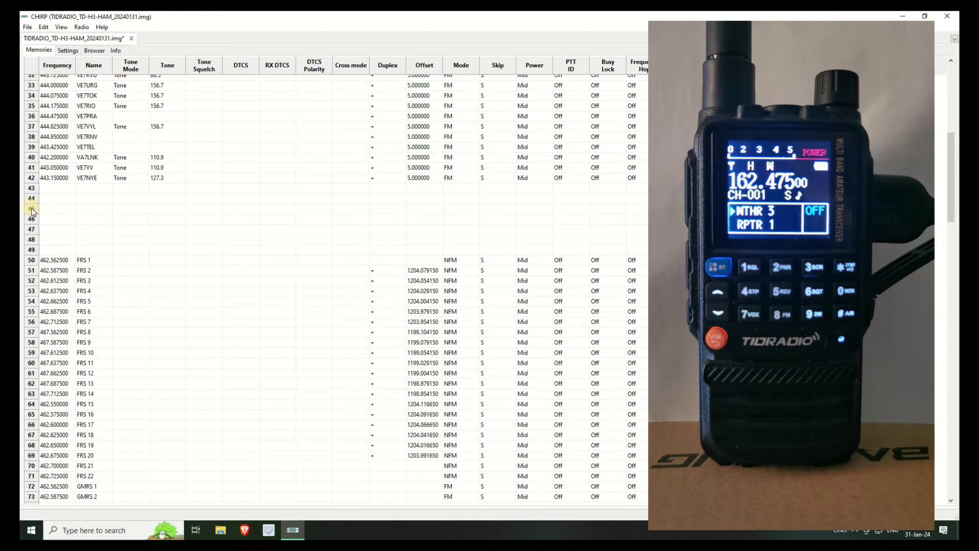
left_click(55, 208)
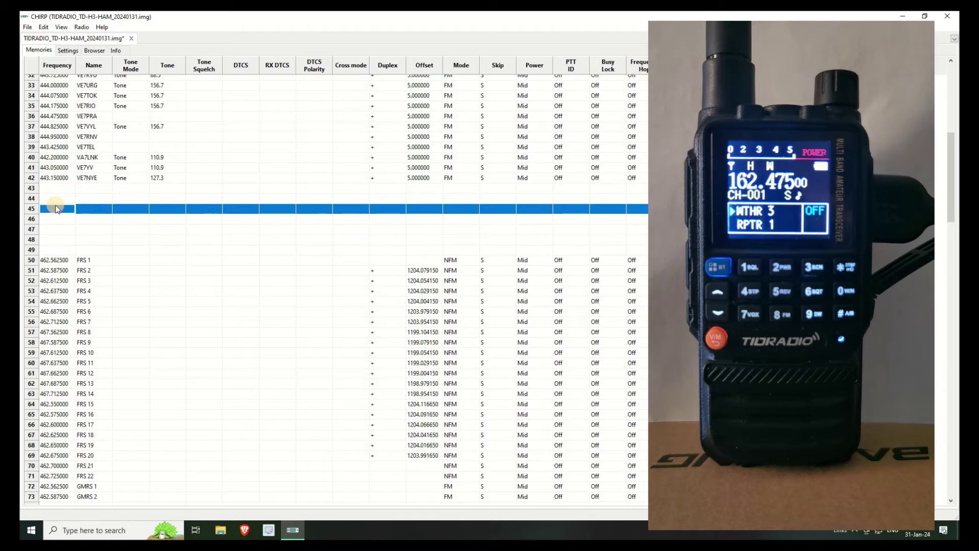
type("147.52")
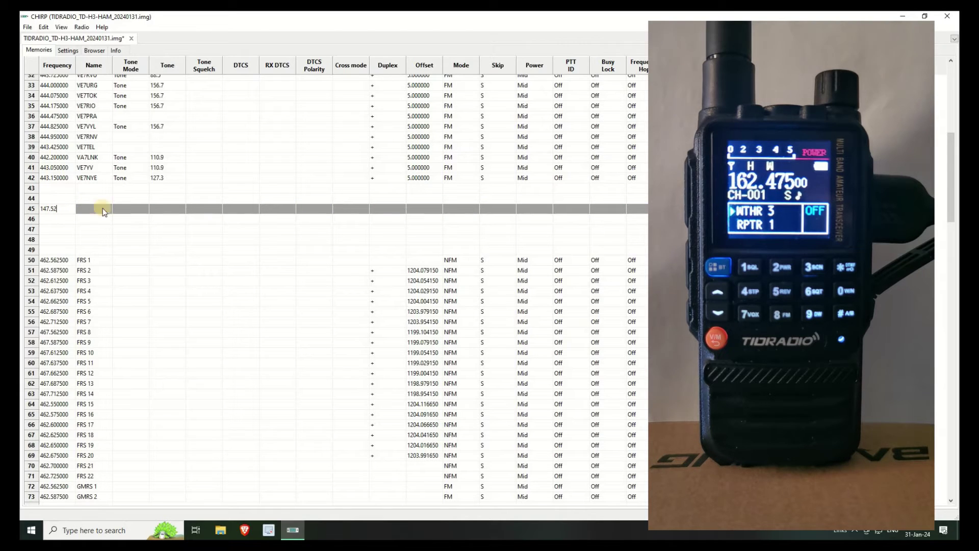
left_click(155, 237)
left_click(93, 209)
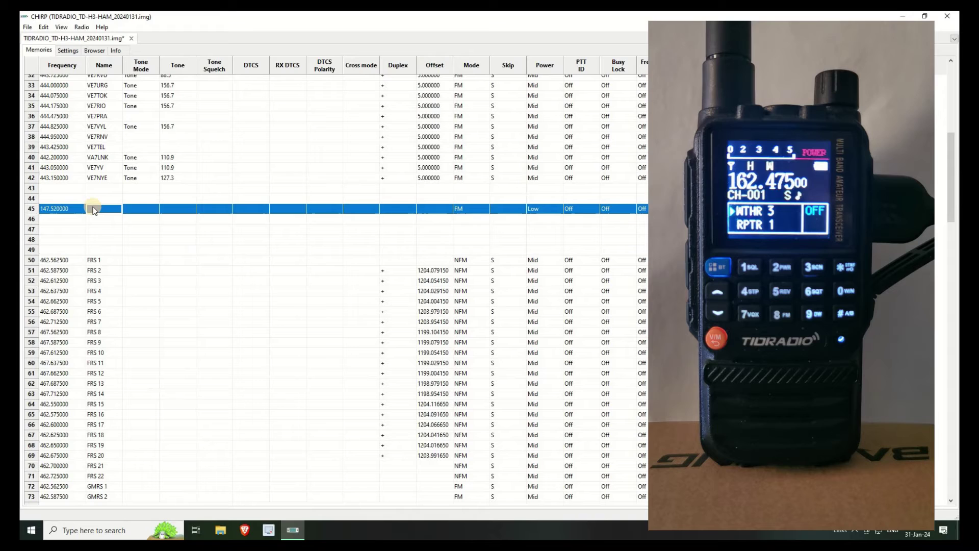
type("T CHANNEL")
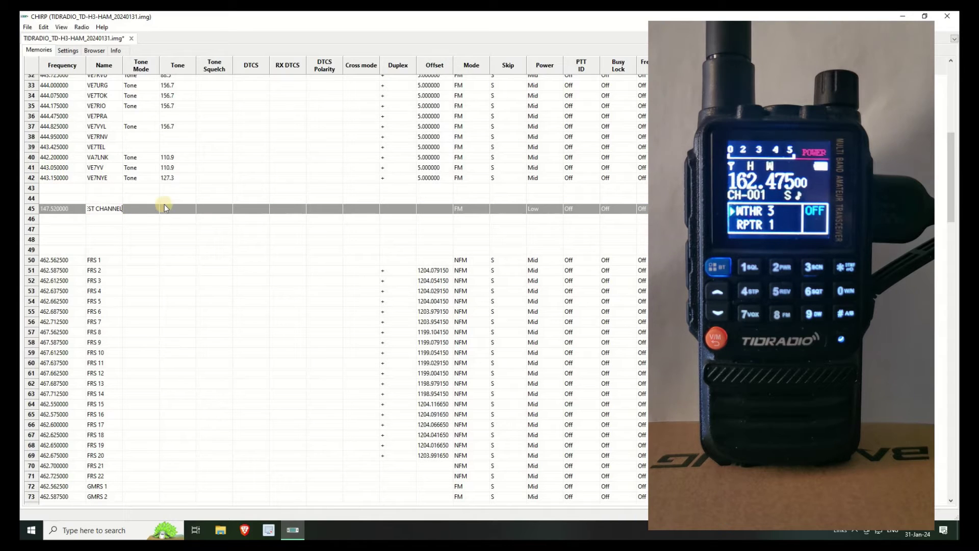
left_click(255, 250)
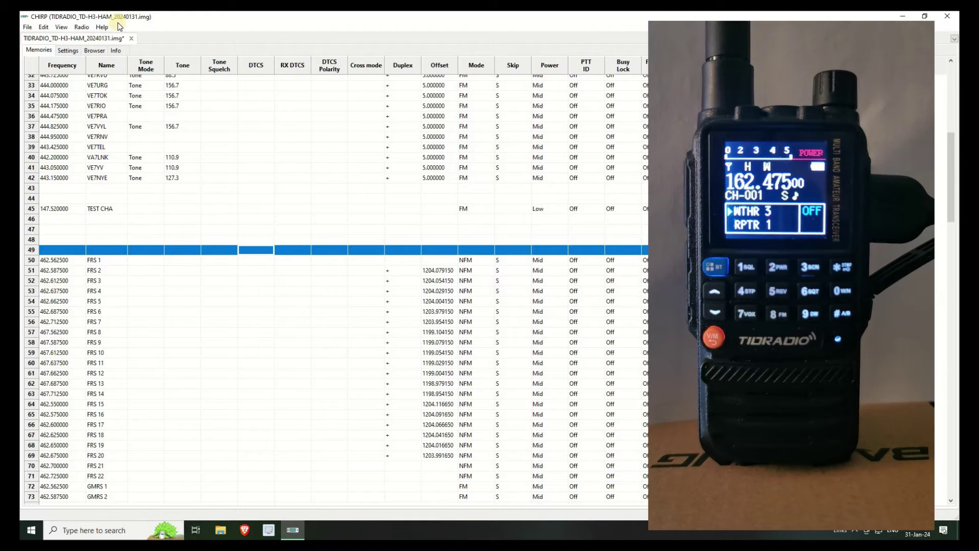
Upload the edited memory list, including the new channel 45, to the radio
left_click(94, 50)
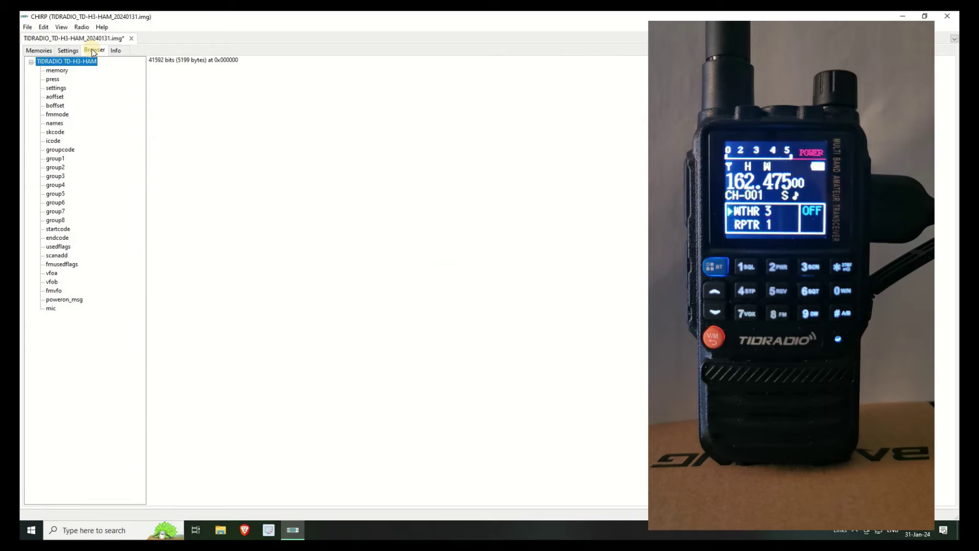
left_click(44, 50)
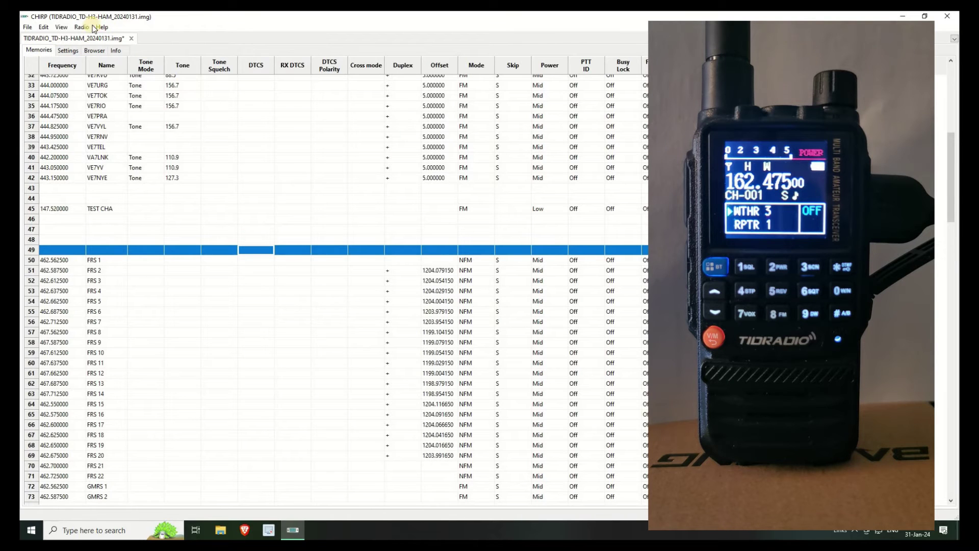
left_click(83, 28)
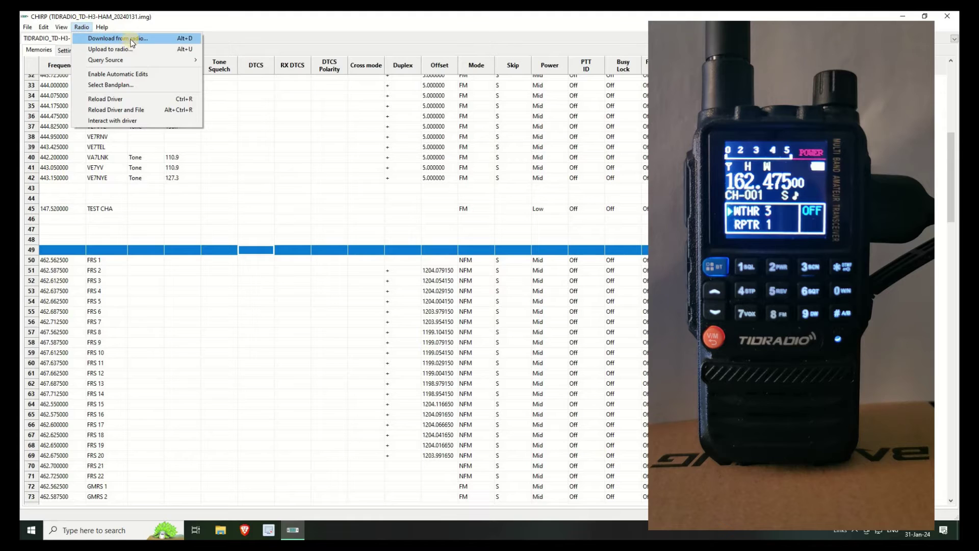
left_click(114, 50)
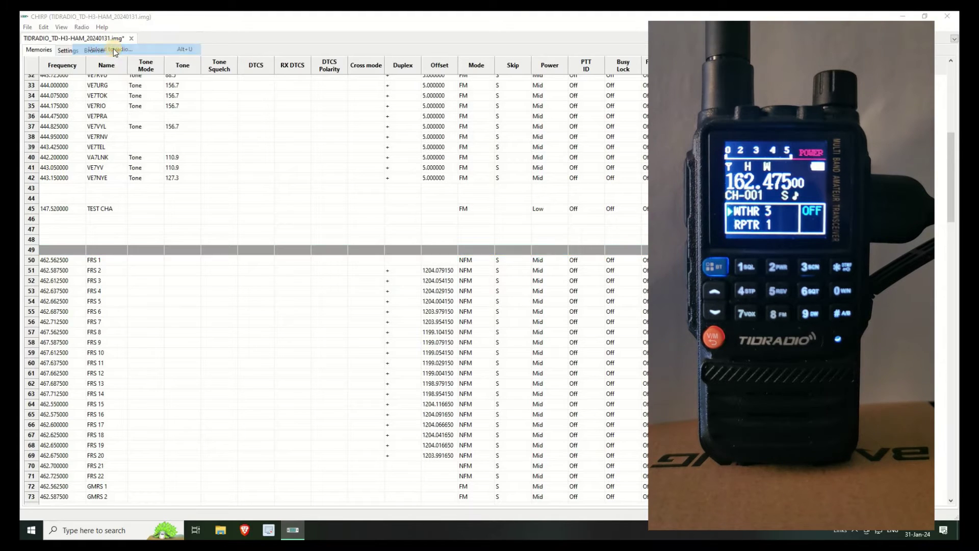
left_click(417, 312)
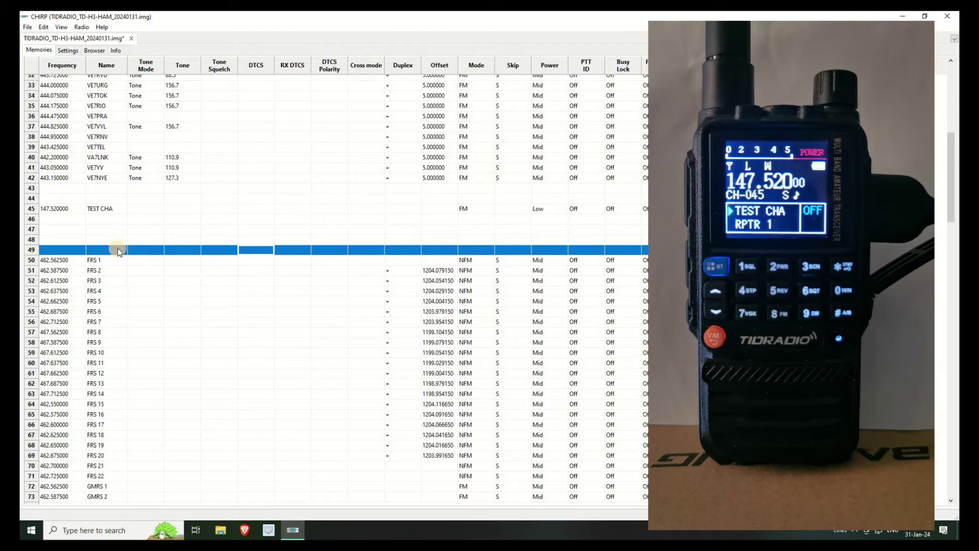
Check the entry of memory 45 and look through the rest of the channel list
left_click(30, 209)
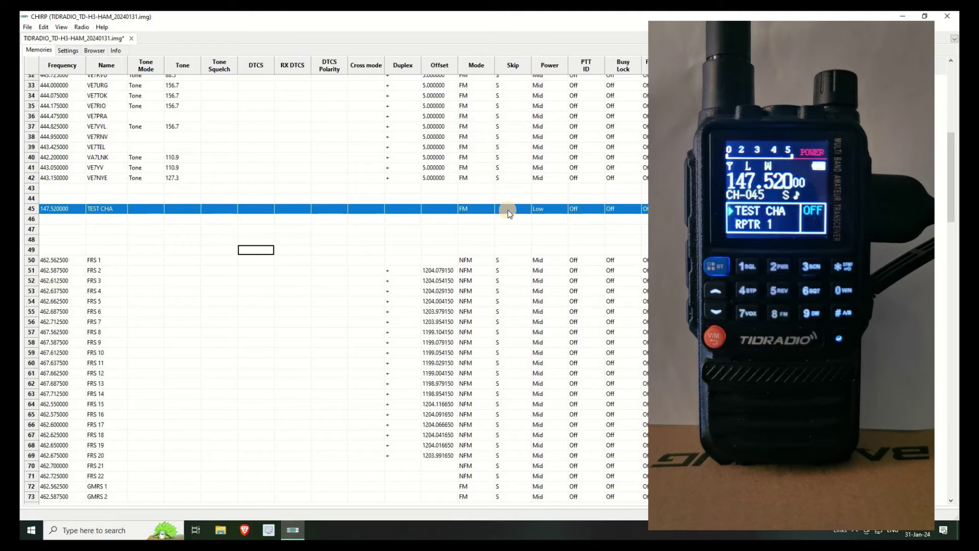
scroll(372, 232, "up", 10)
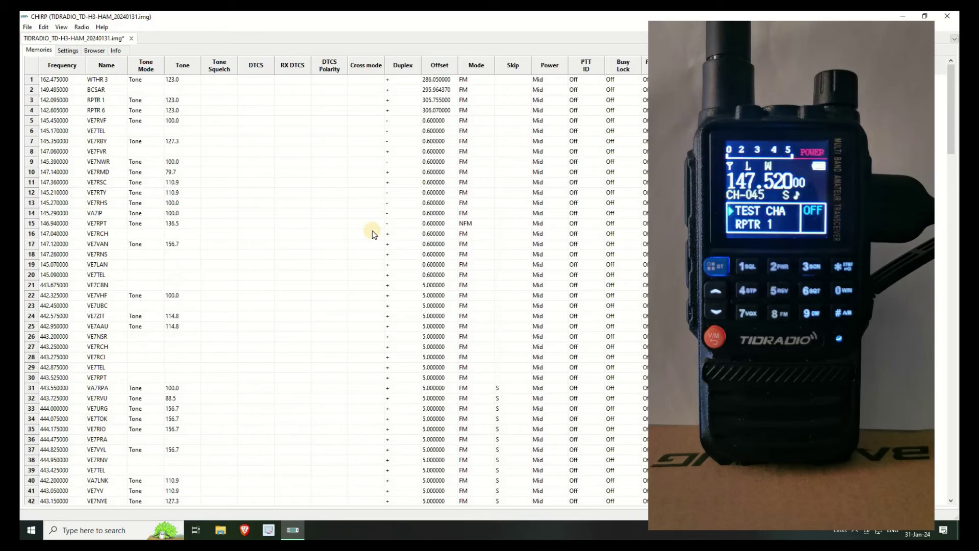
scroll(372, 231, "down", 20)
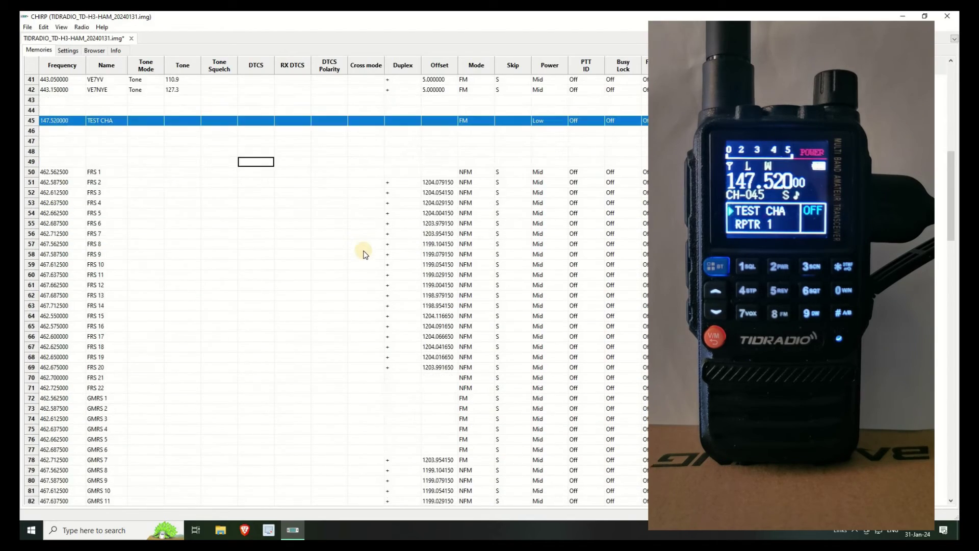
scroll(356, 278, "up", 20)
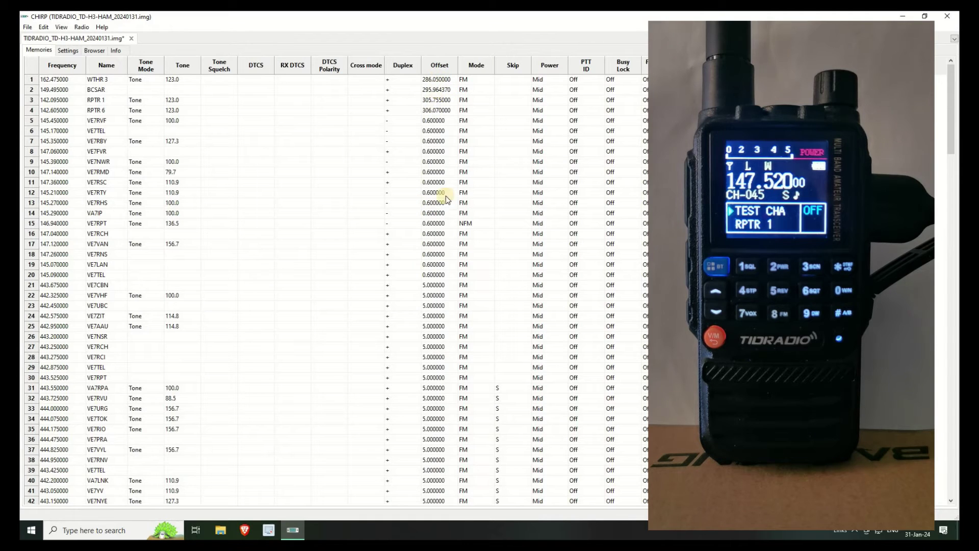
Look through the whole memory list, from the repeater channels to the FRS, GMRS, MURS and weather channels
scroll(444, 193, "down", 13)
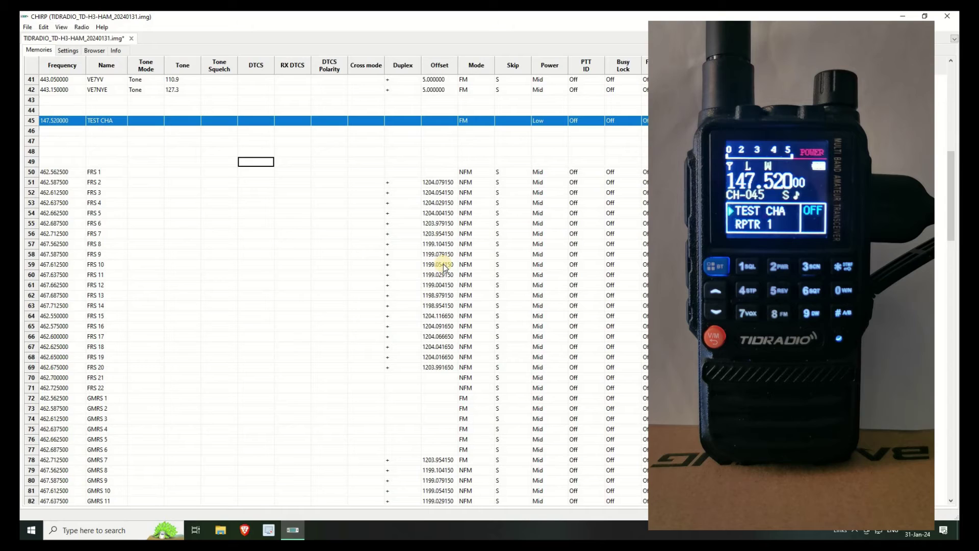
scroll(442, 353, "down", 4)
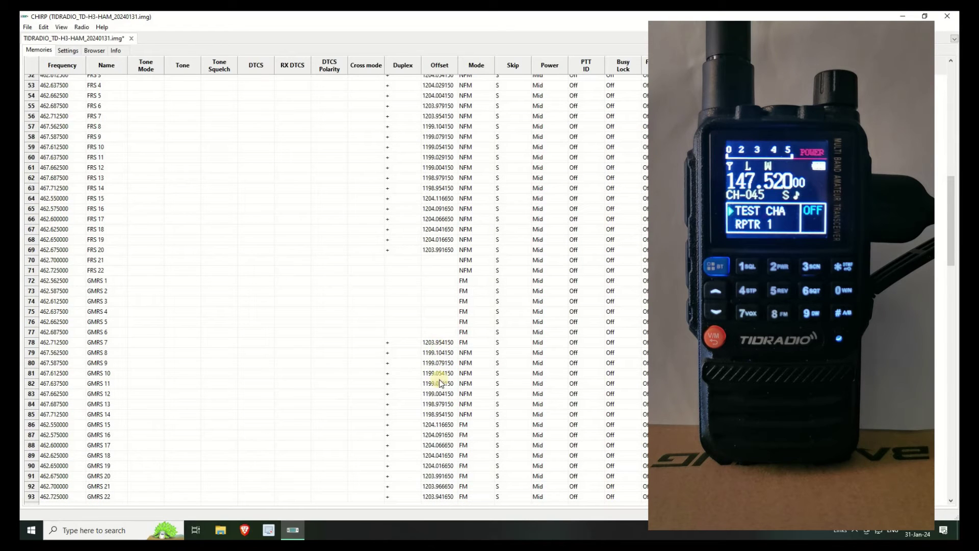
scroll(440, 463, "down", 9)
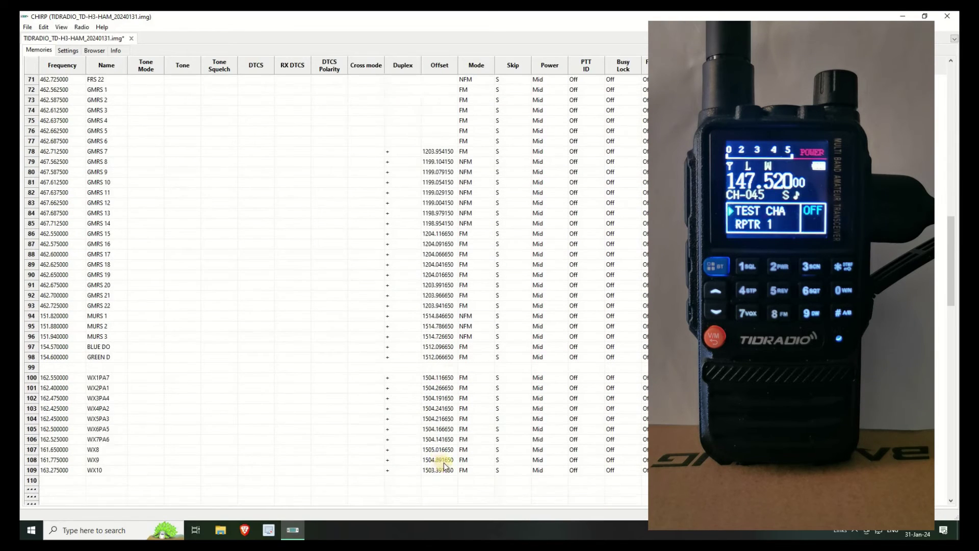
scroll(449, 439, "up", 17)
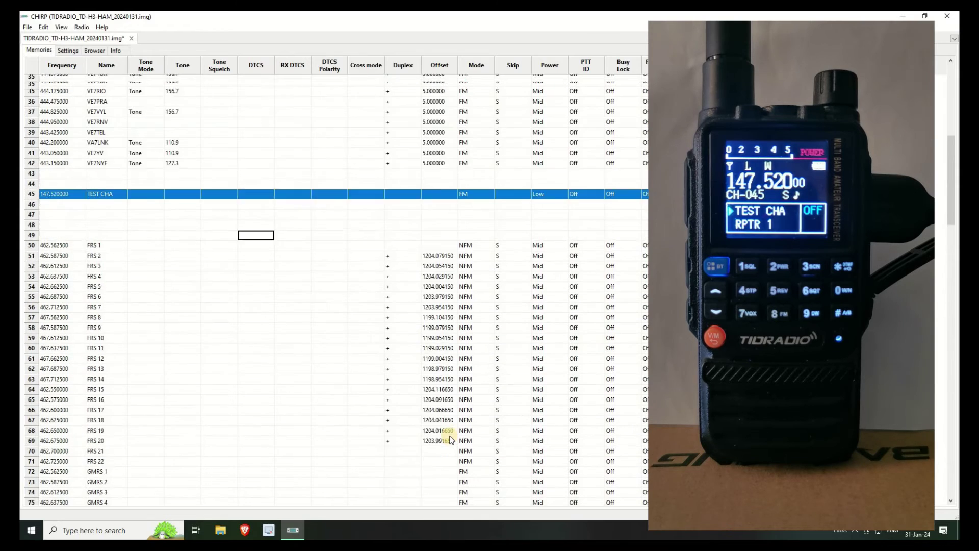
scroll(449, 291, "up", 9)
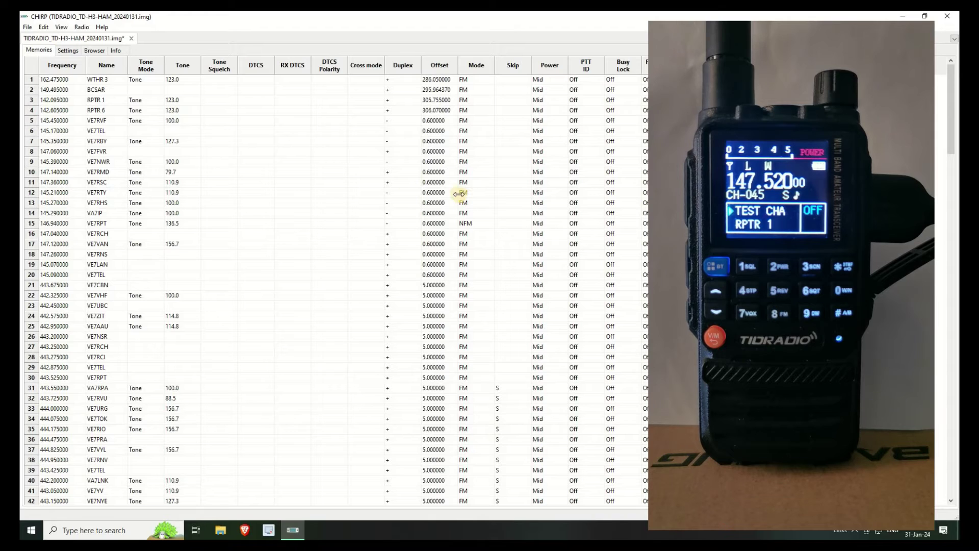
scroll(320, 185, "down", 14)
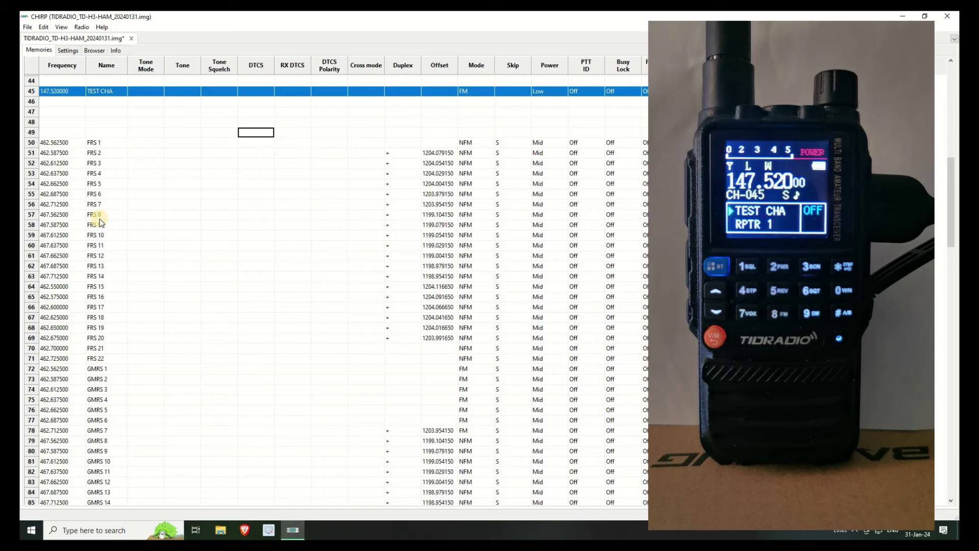
scroll(115, 227, "down", 4)
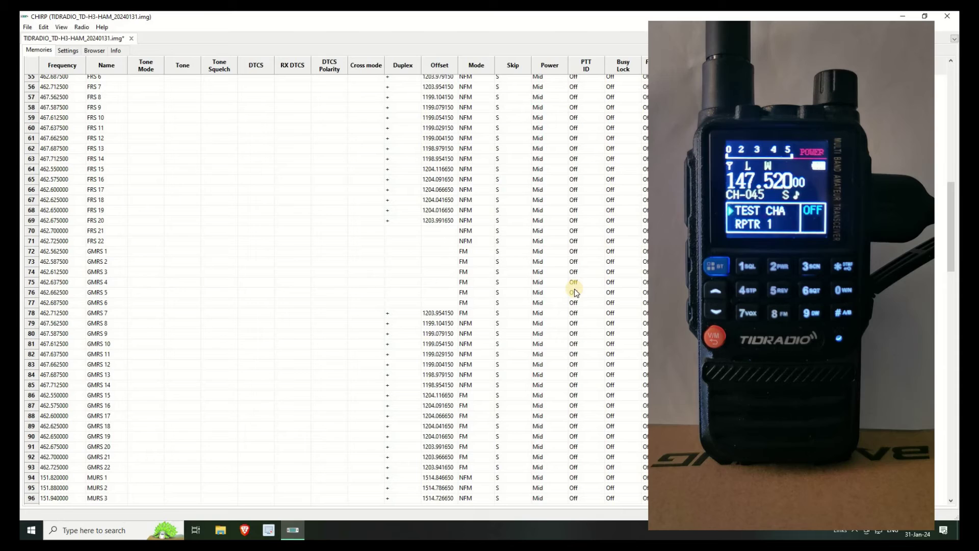
scroll(642, 326, "down", 4)
scroll(277, 413, "down", 4)
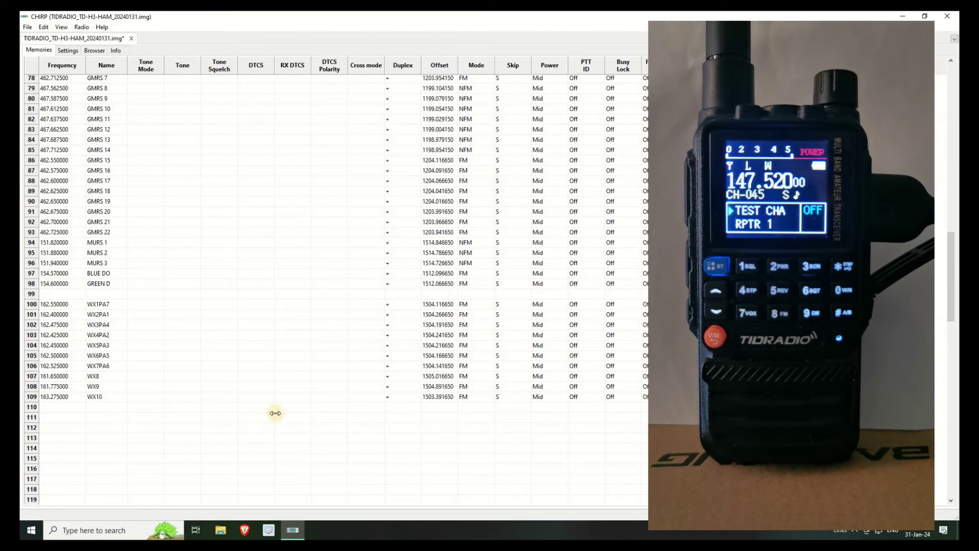
Try to copy the frequency 462.575000 of memory 87 (GMRS 16) into empty memory 120, and dismiss the resulting dialog
left_click(55, 172)
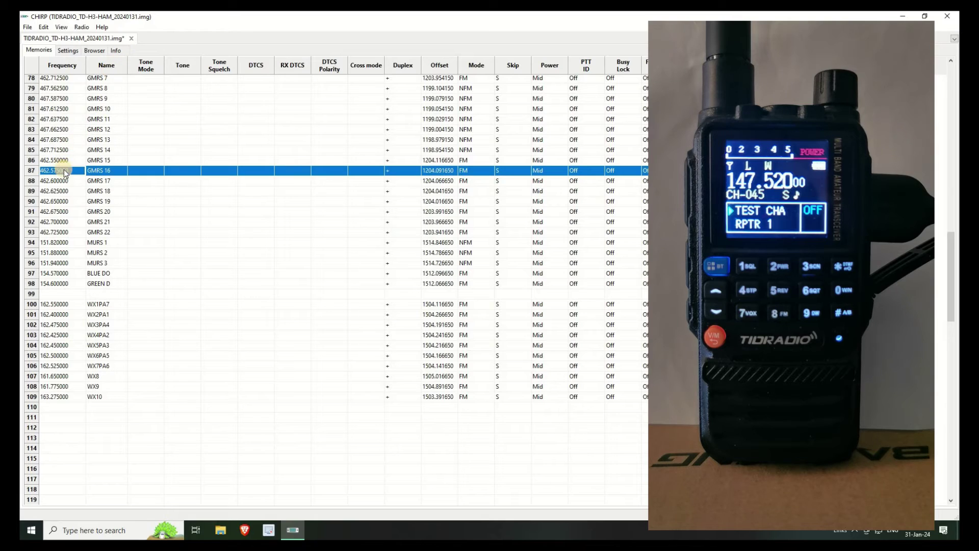
left_click(59, 171)
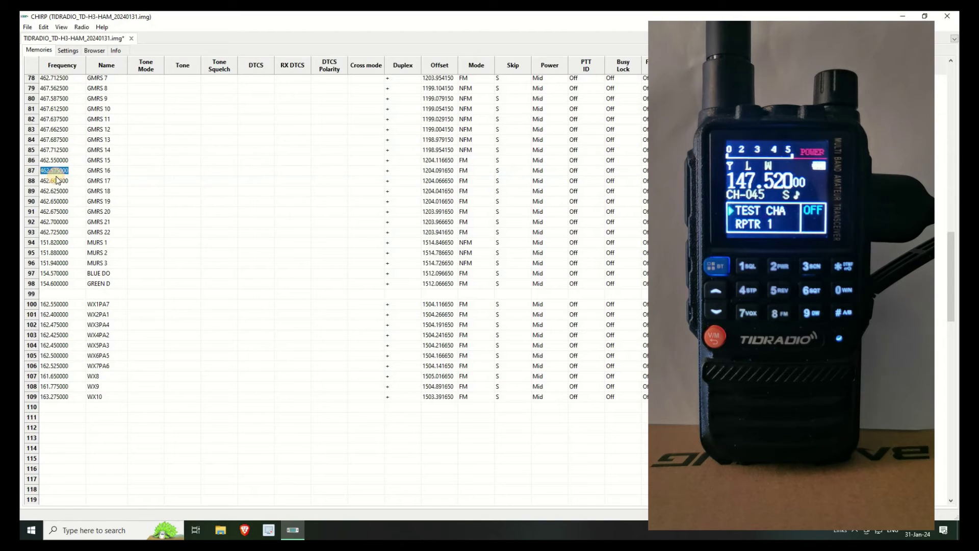
right_click(57, 174)
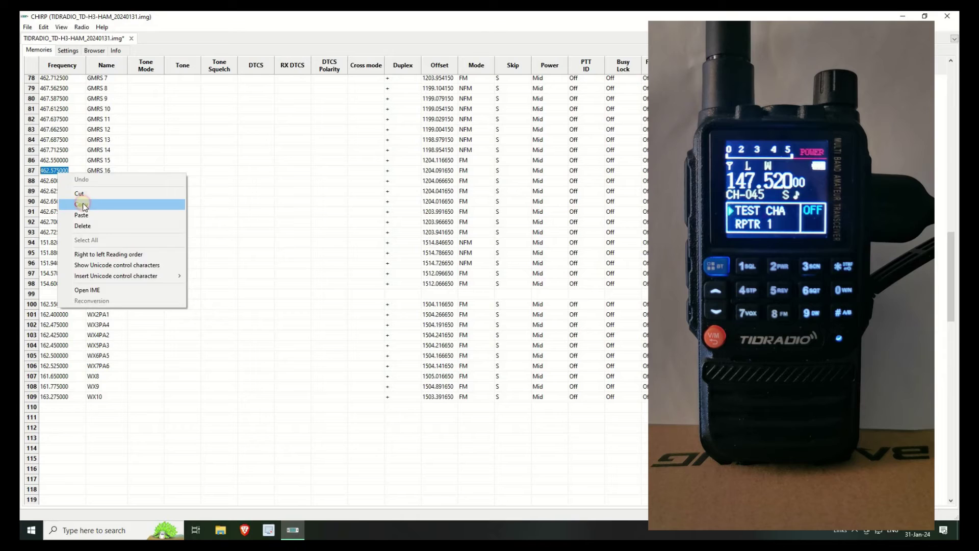
left_click(82, 204)
left_click(176, 429)
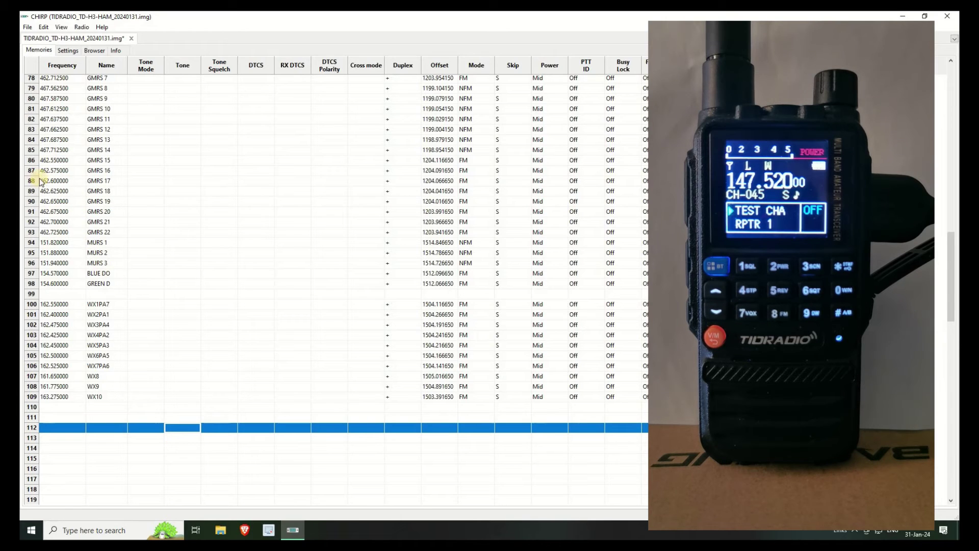
scroll(153, 454, "down", 4)
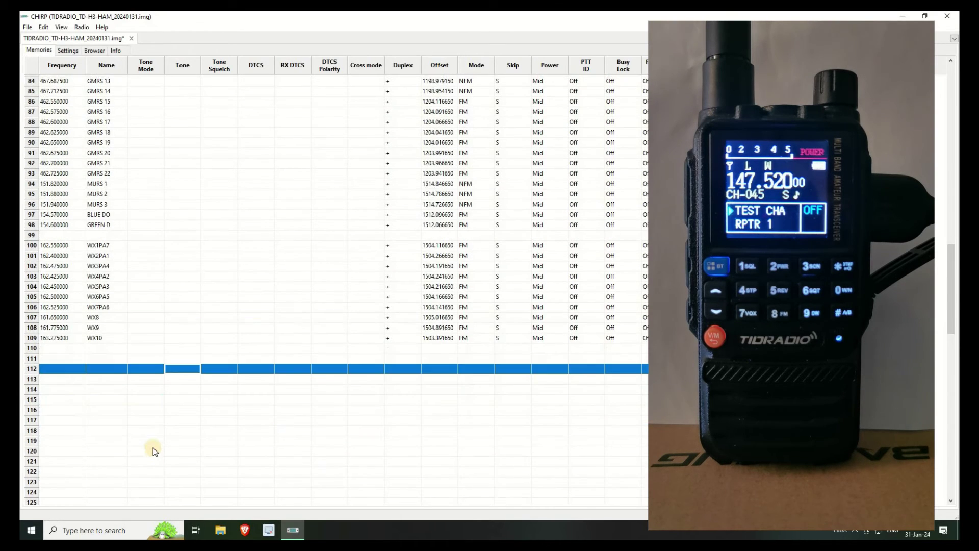
left_click(55, 394)
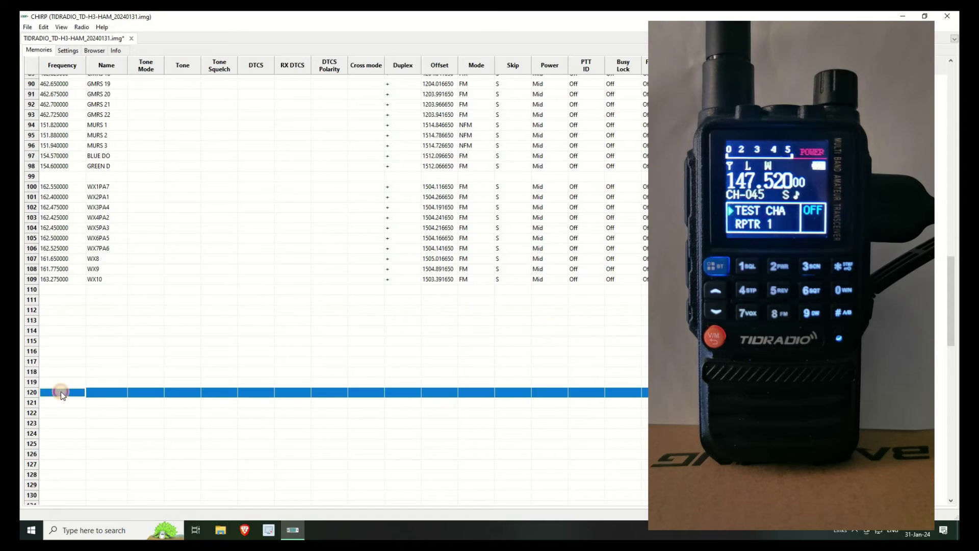
left_click(60, 393)
key("ctrl+v")
left_click(107, 396)
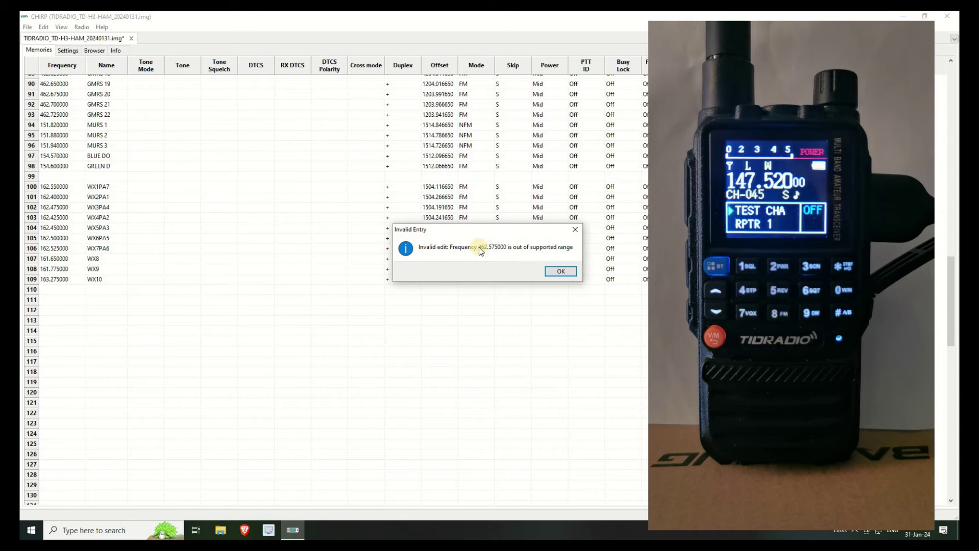
left_click(571, 272)
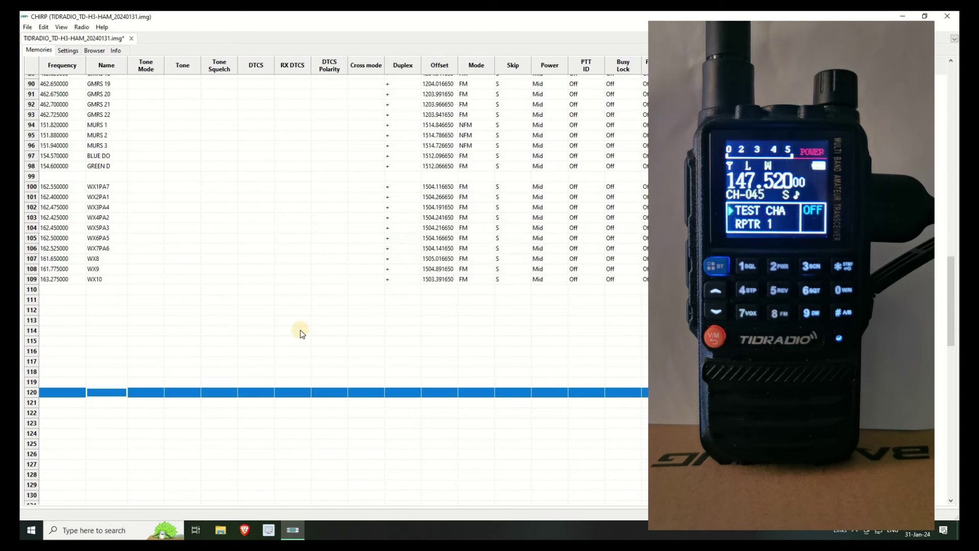
Try to copy the frequency 462.562500 of memory 72 (GMRS 1) into empty memory 113, and dismiss the resulting dialog
scroll(300, 331, "up", 8)
scroll(243, 296, "up", 8)
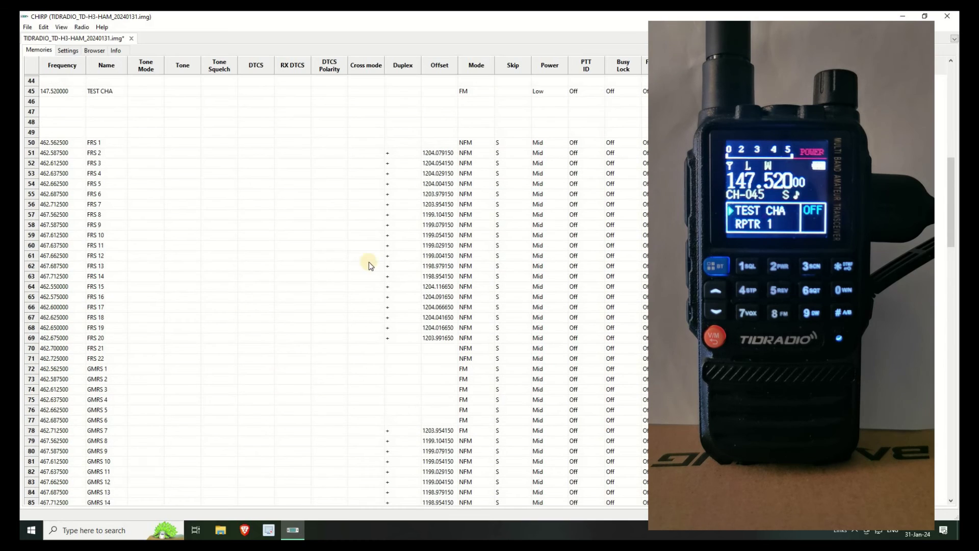
scroll(198, 310, "down", 3)
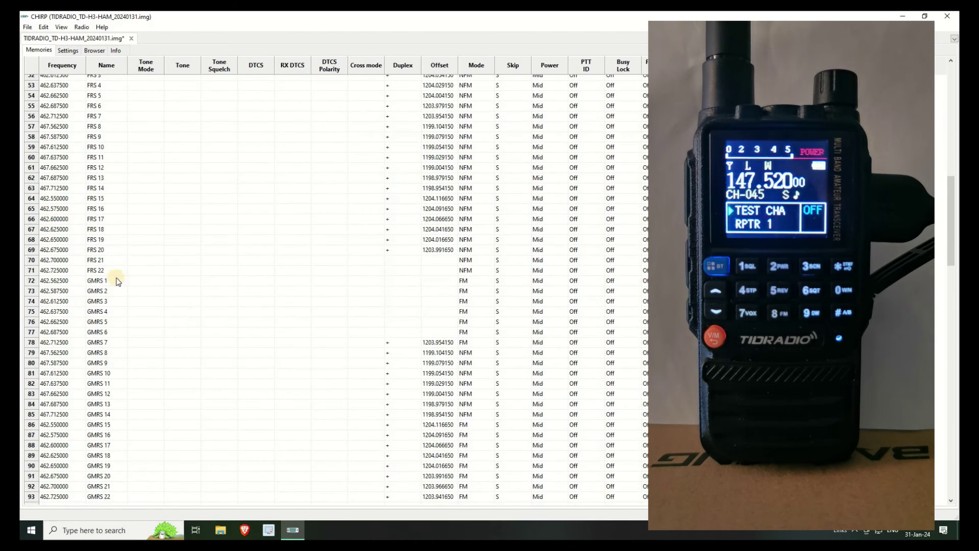
left_click(66, 281)
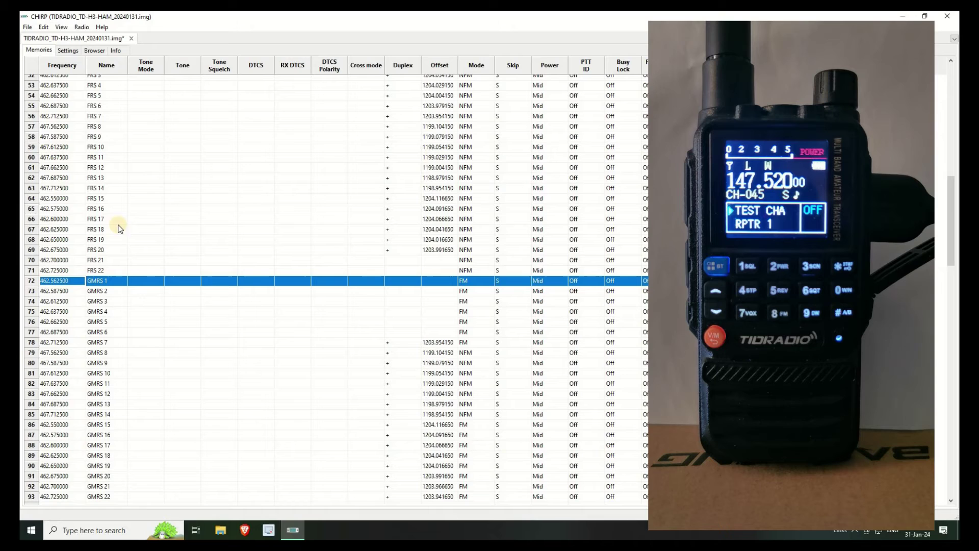
left_click(77, 282, "ctrl")
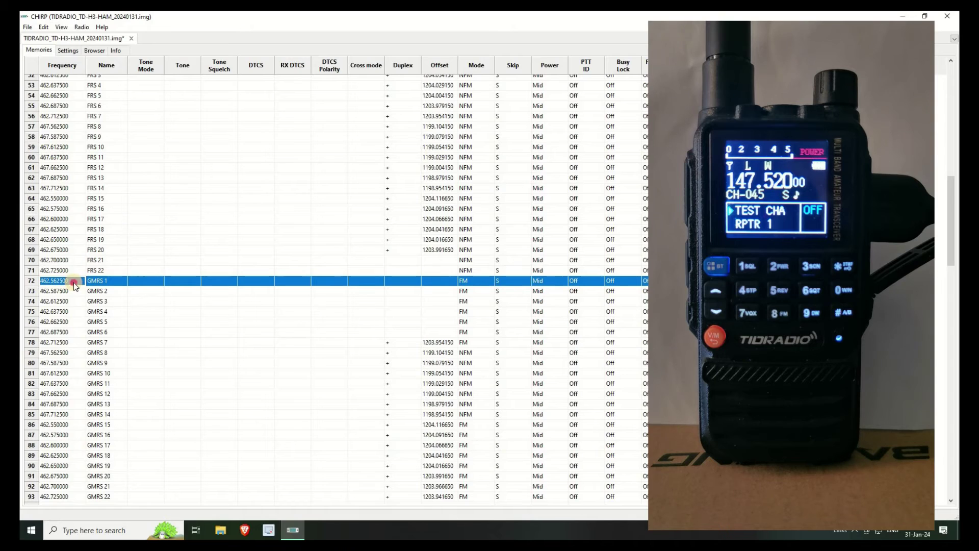
double_click(41, 280)
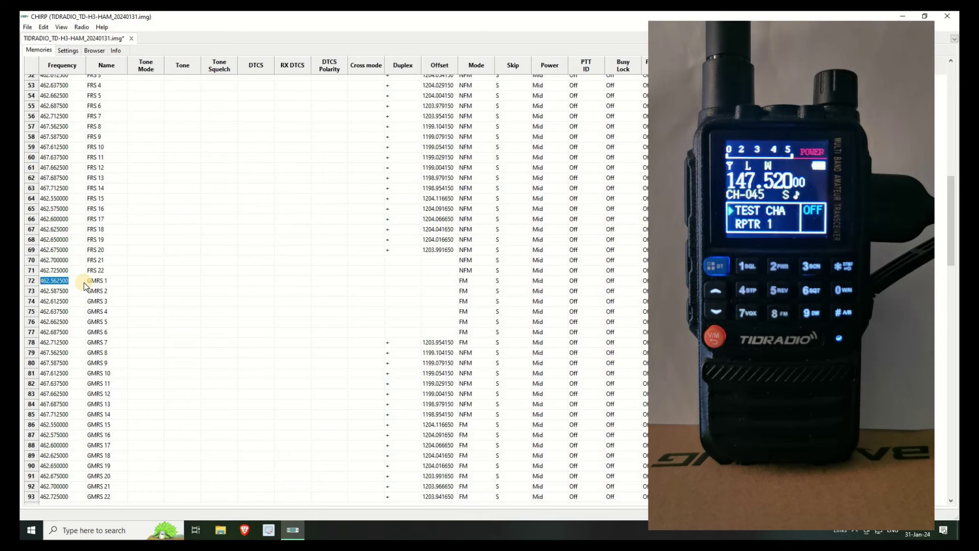
right_click(65, 281)
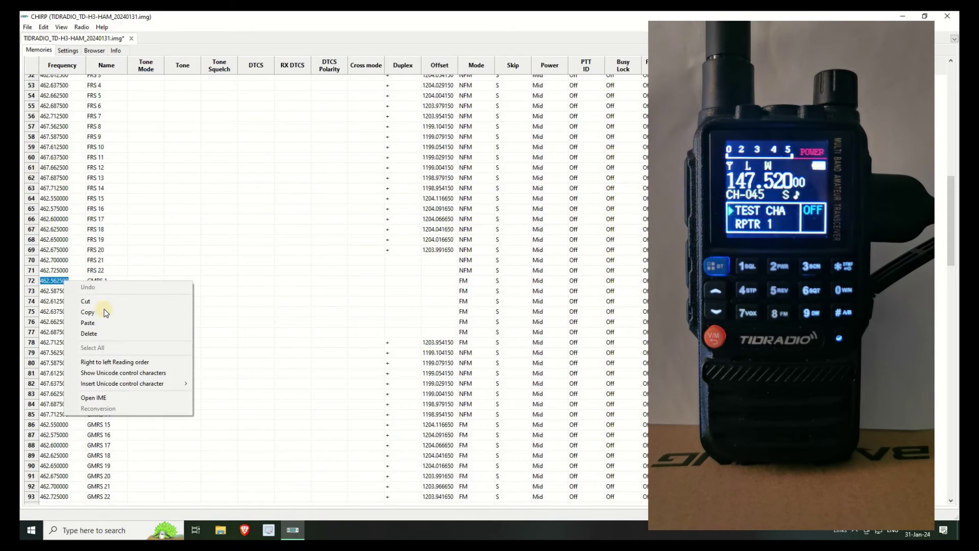
left_click(94, 313)
scroll(193, 326, "down", 14)
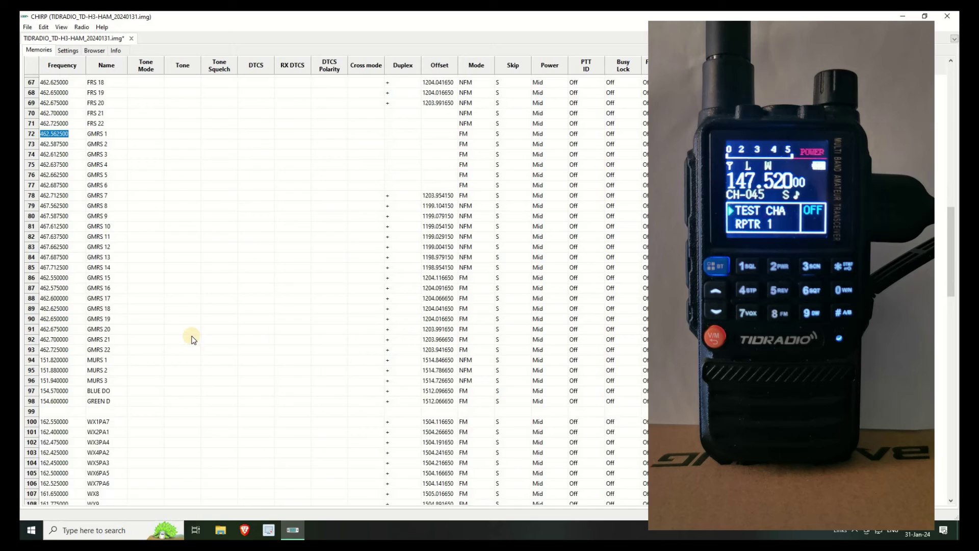
left_click(53, 262)
right_click(54, 262)
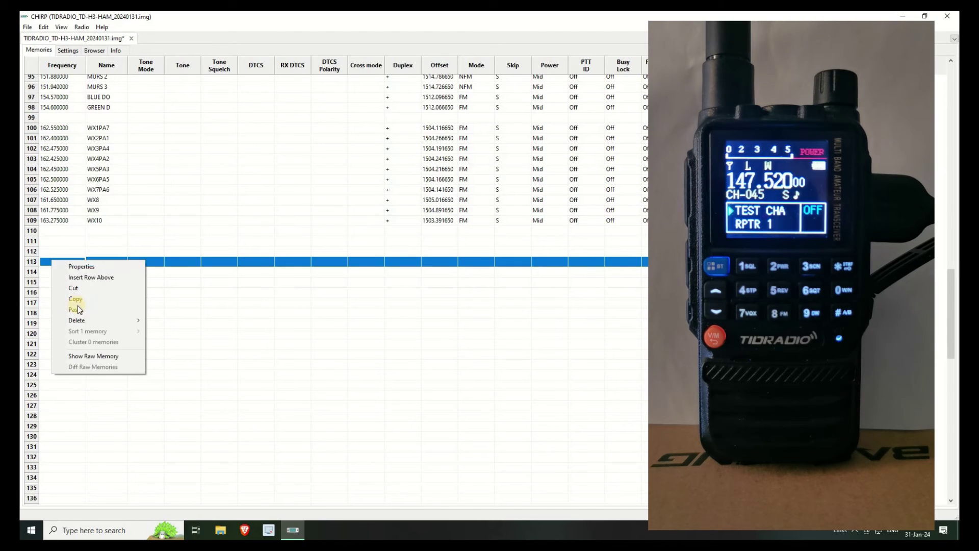
left_click(78, 309)
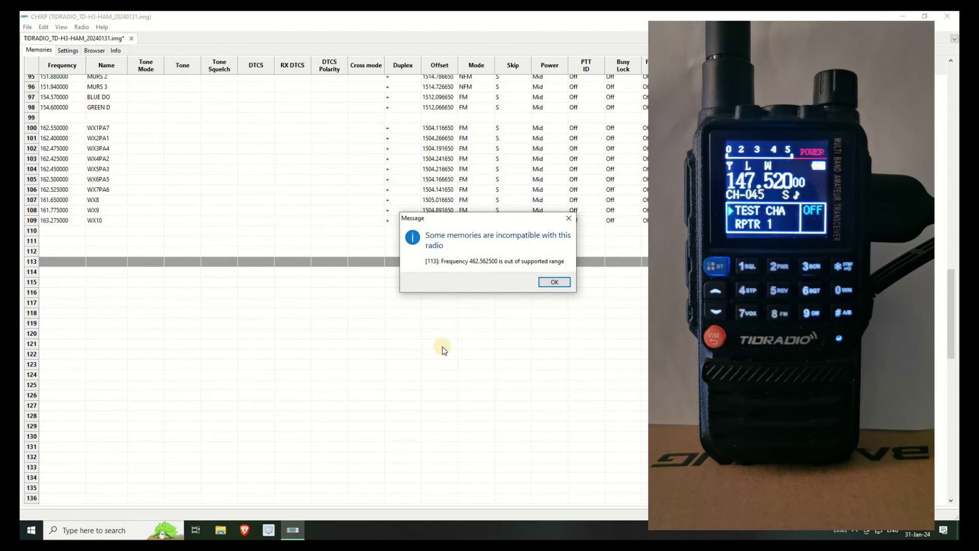
left_click(554, 282)
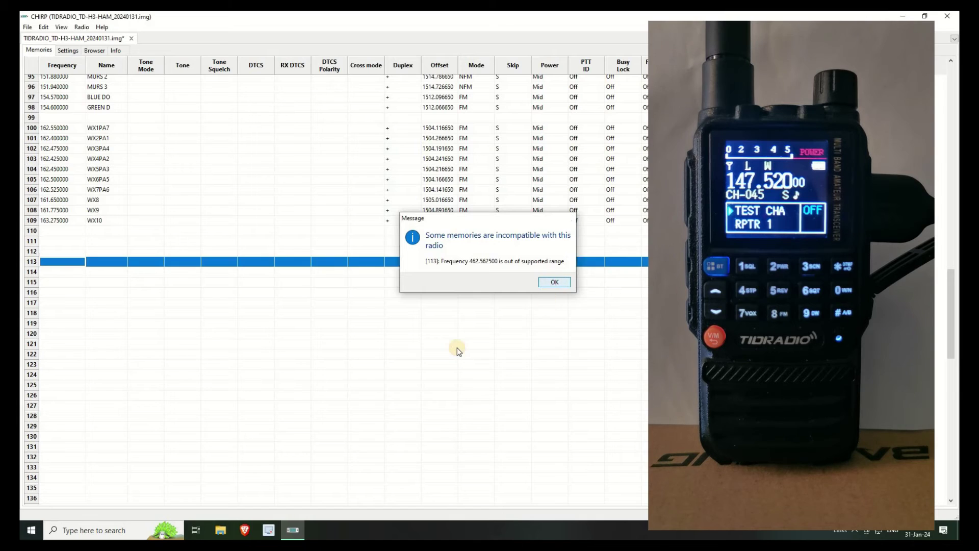
scroll(367, 337, "up", 5)
scroll(362, 340, "up", 7)
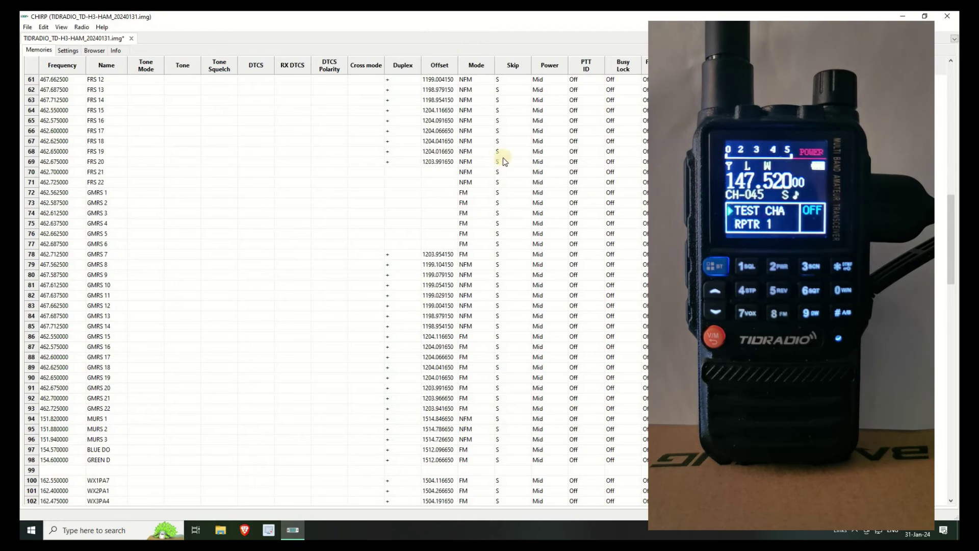
scroll(534, 209, "up", 20)
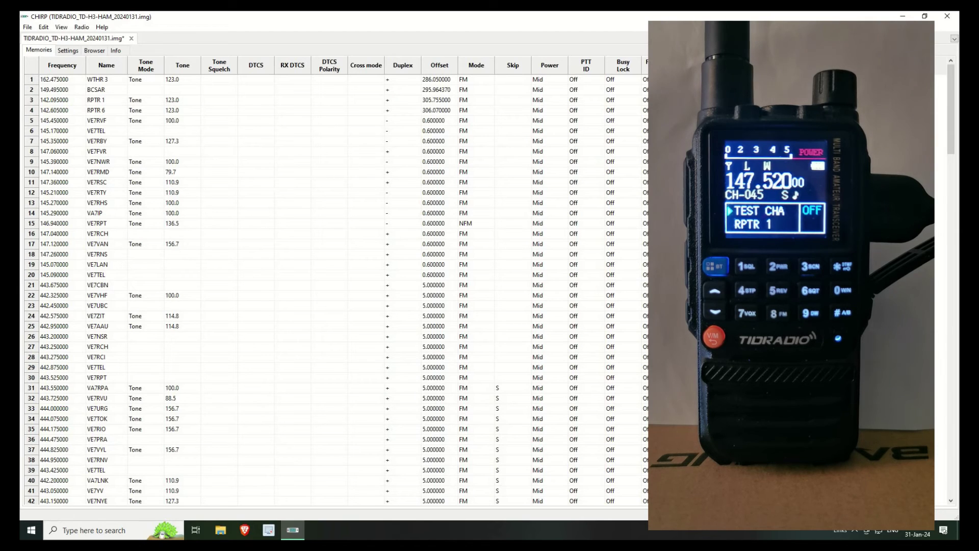
scroll(590, 274, "down", 10)
scroll(331, 285, "down", 5)
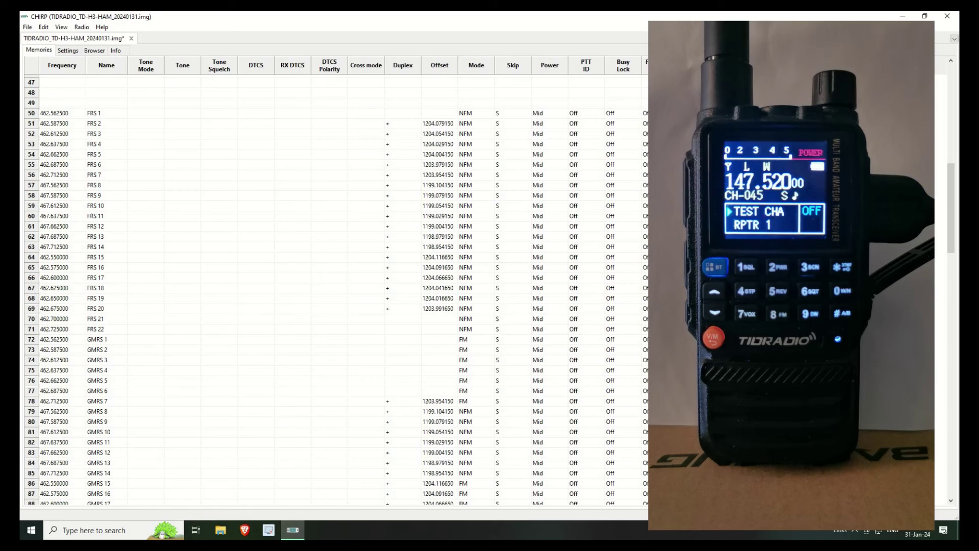